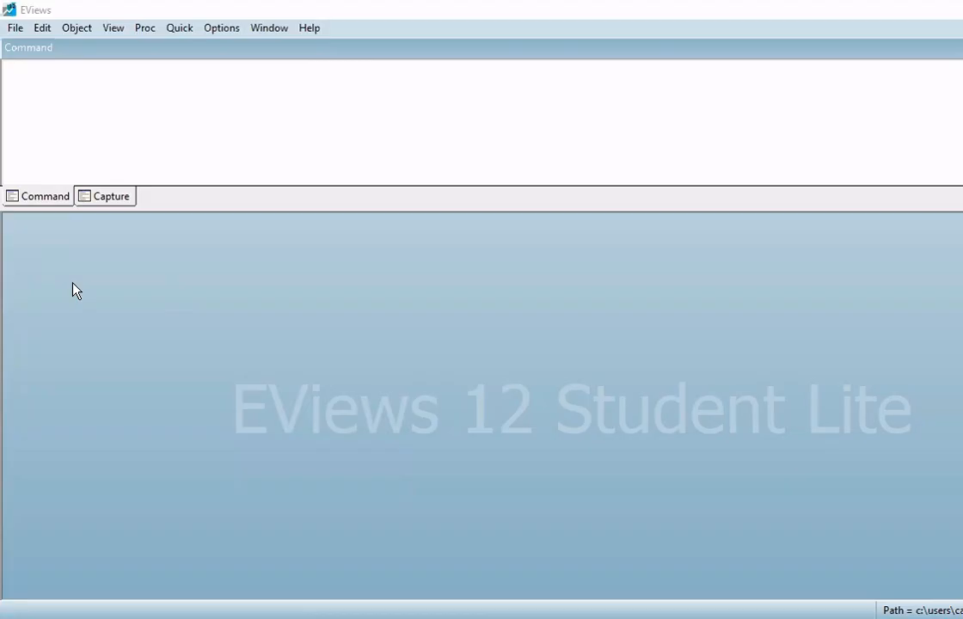
Create a new workfile with the Unstructured / Undated structure type and 10 observations.
click(13, 28)
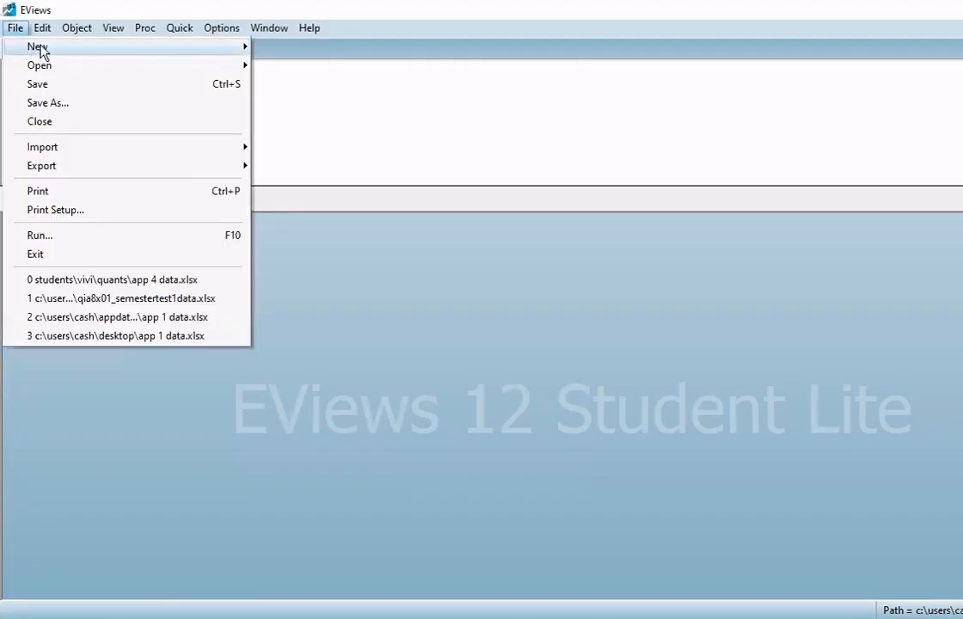
mouse_move(76, 47)
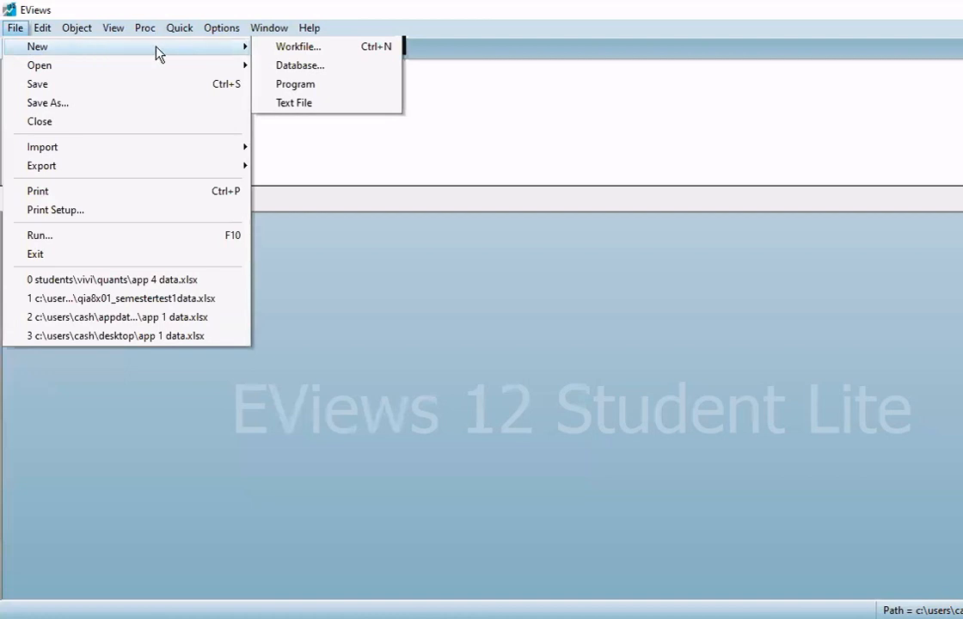
click(297, 49)
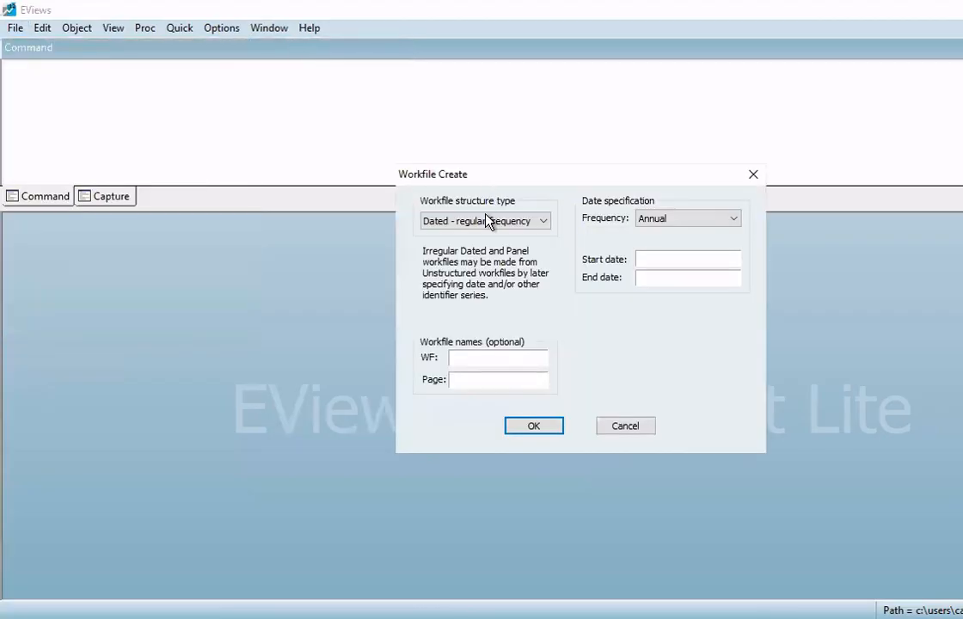
click(540, 224)
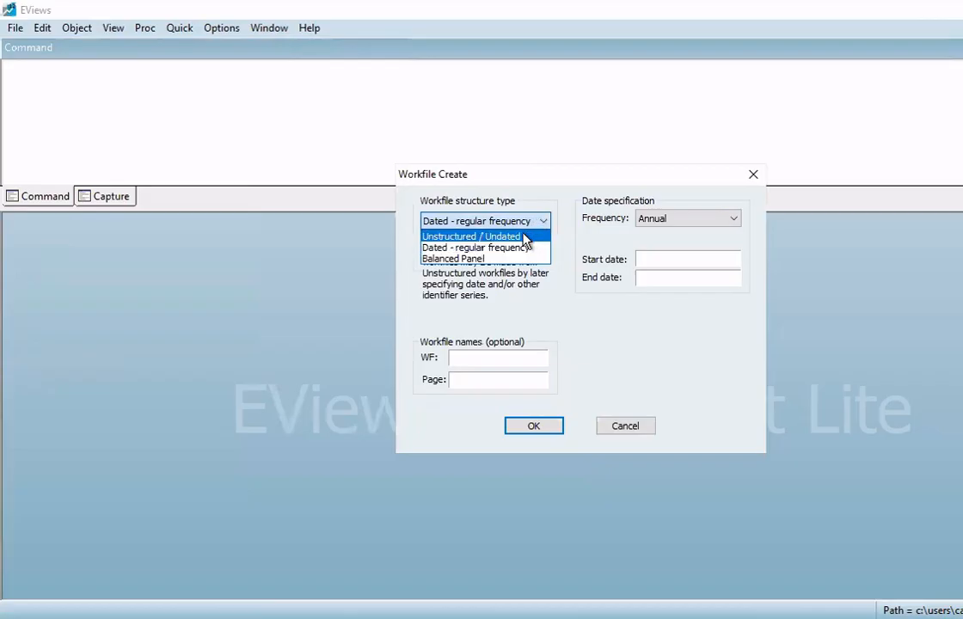
click(523, 237)
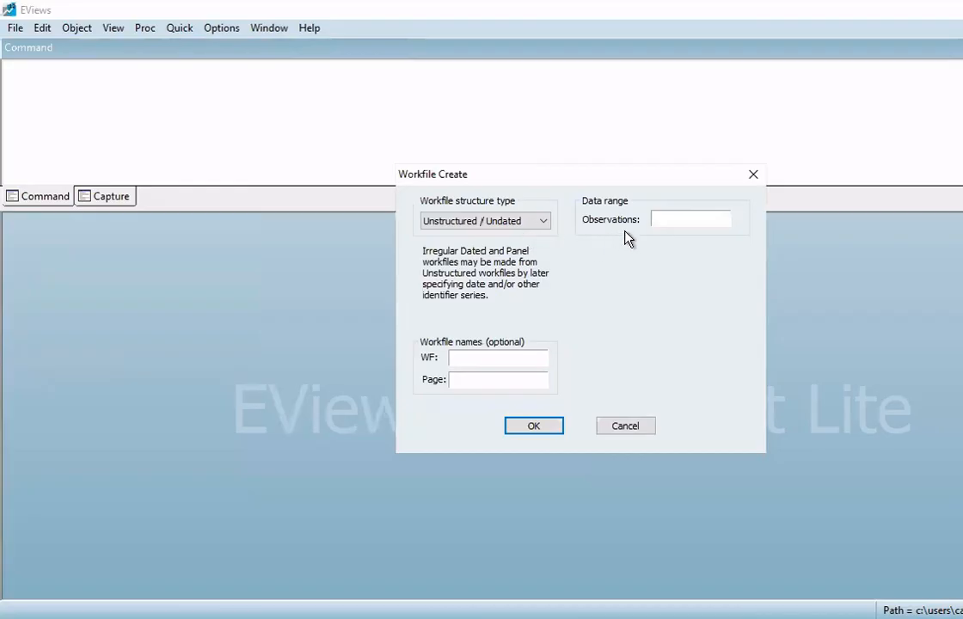
click(494, 357)
click(701, 216)
text(10)
click(545, 427)
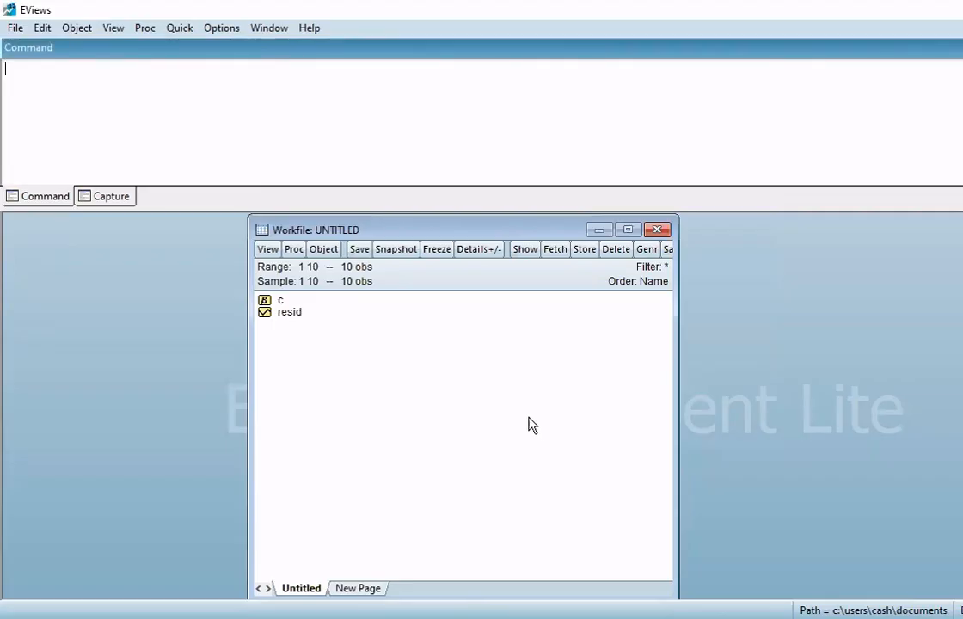
Generate a series x set to 0 with the command genr x=0.
click(280, 302)
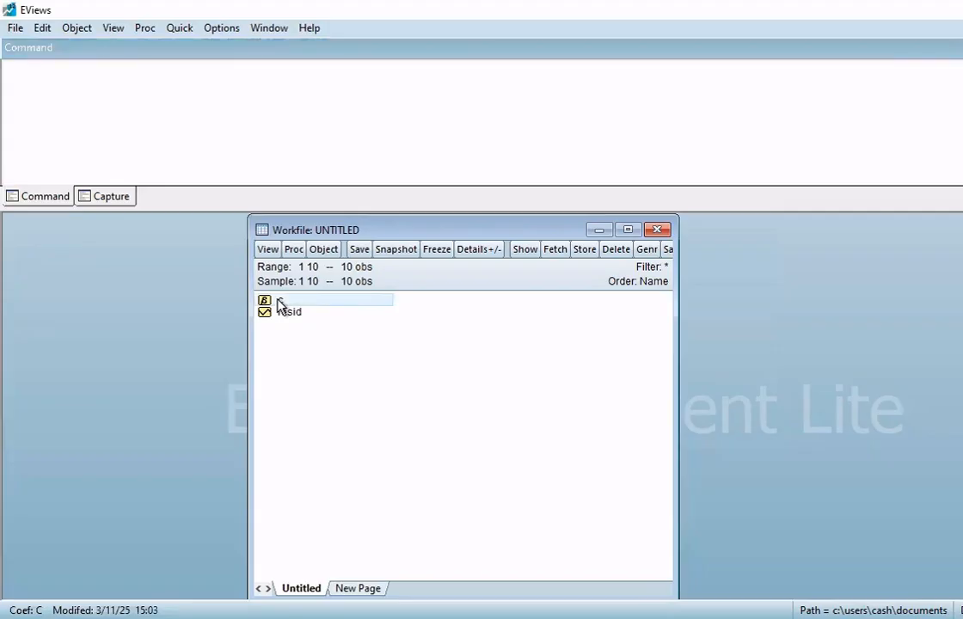
click(297, 314)
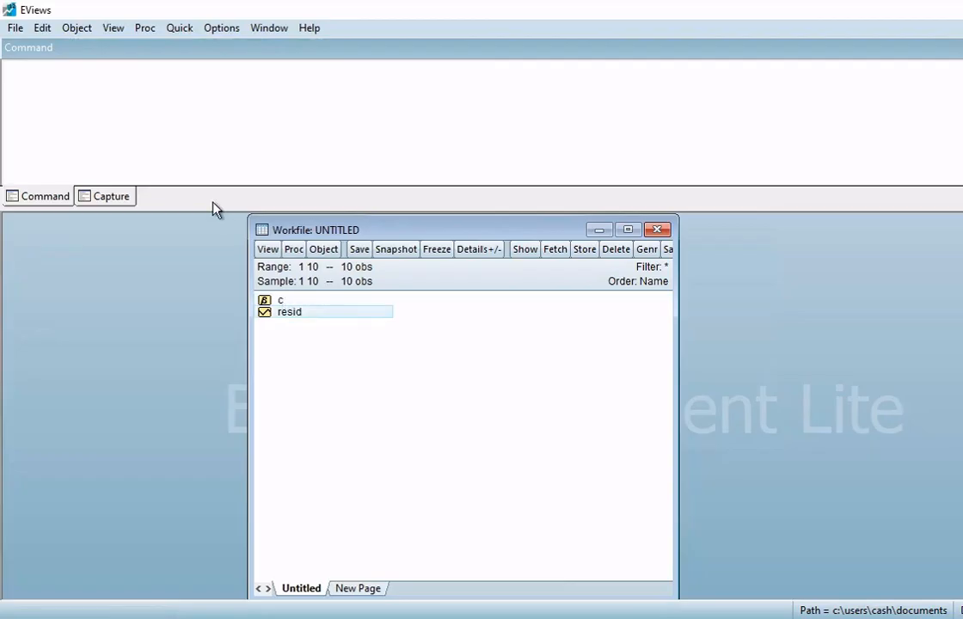
click(146, 127)
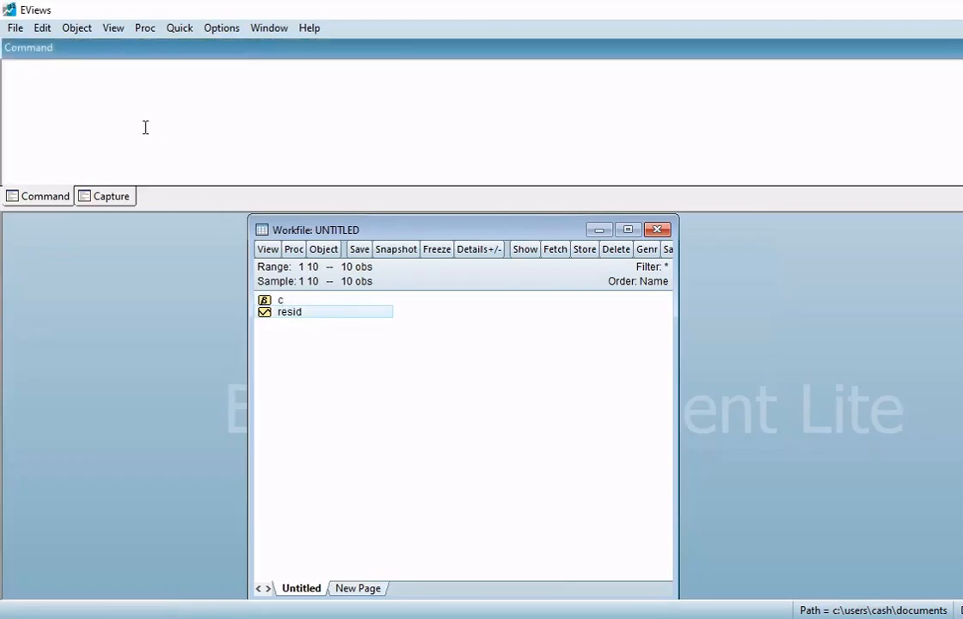
key(BackSpace)
text(genr)
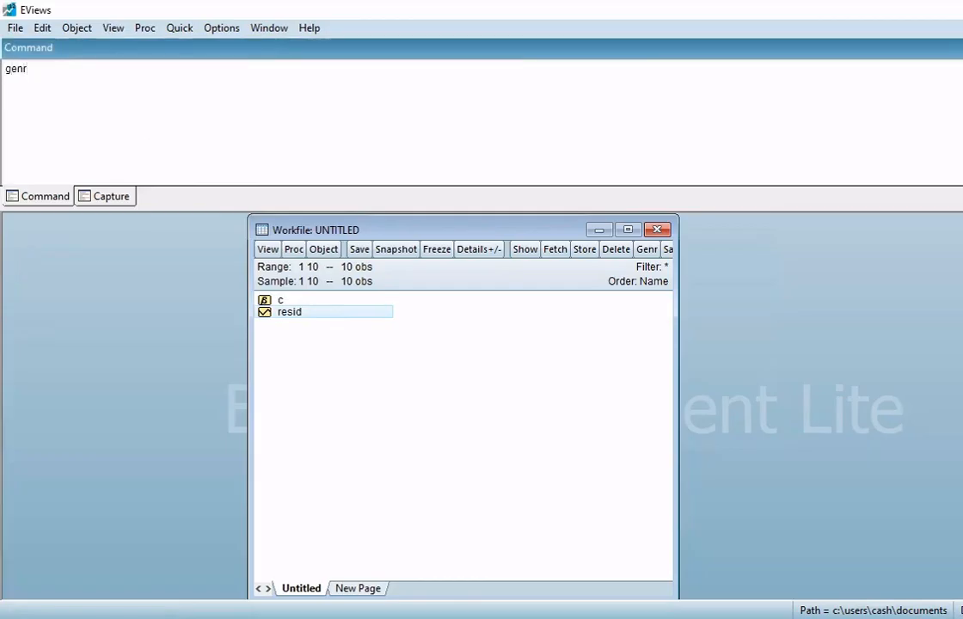
text( x=)
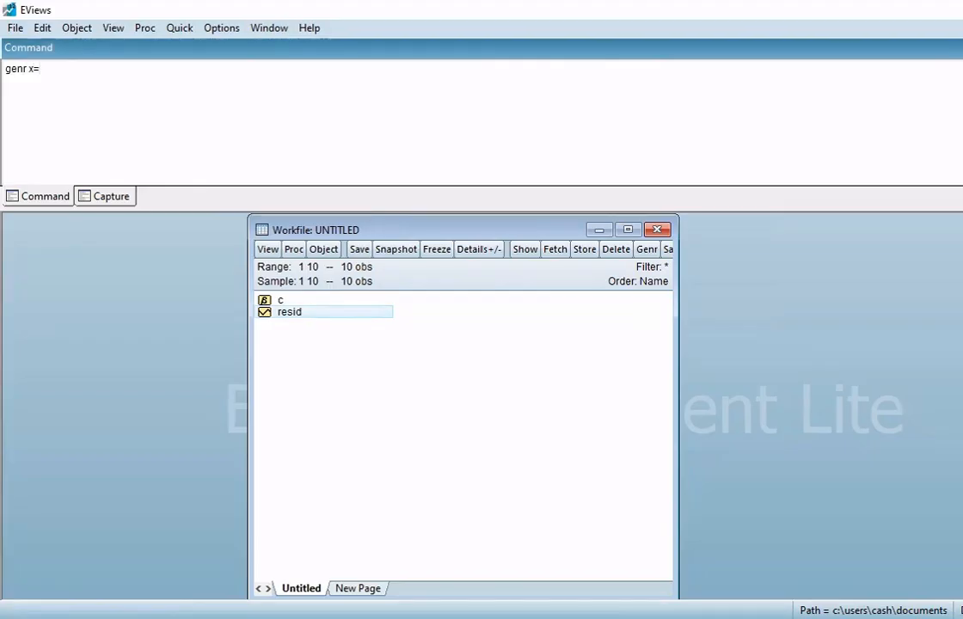
text(0)
key(Return)
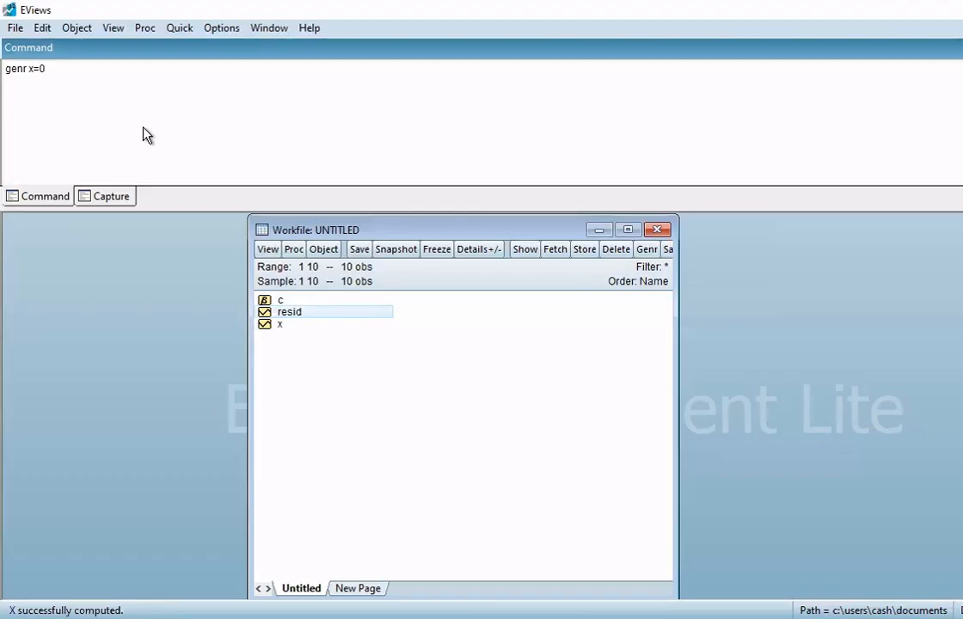
Open series x to view its observations, and close it again.
double_click(282, 331)
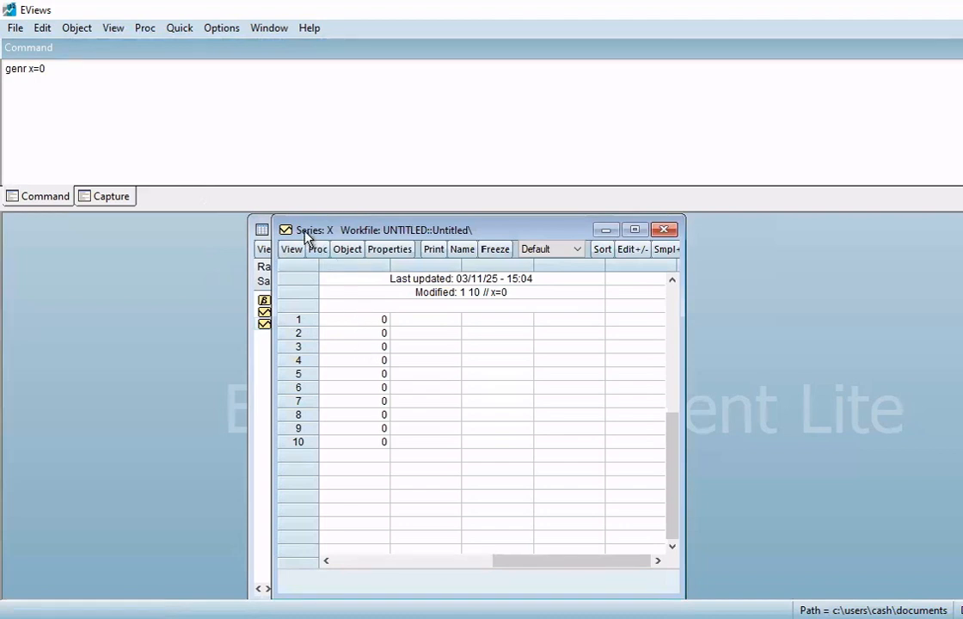
drag(305, 232, 316, 238)
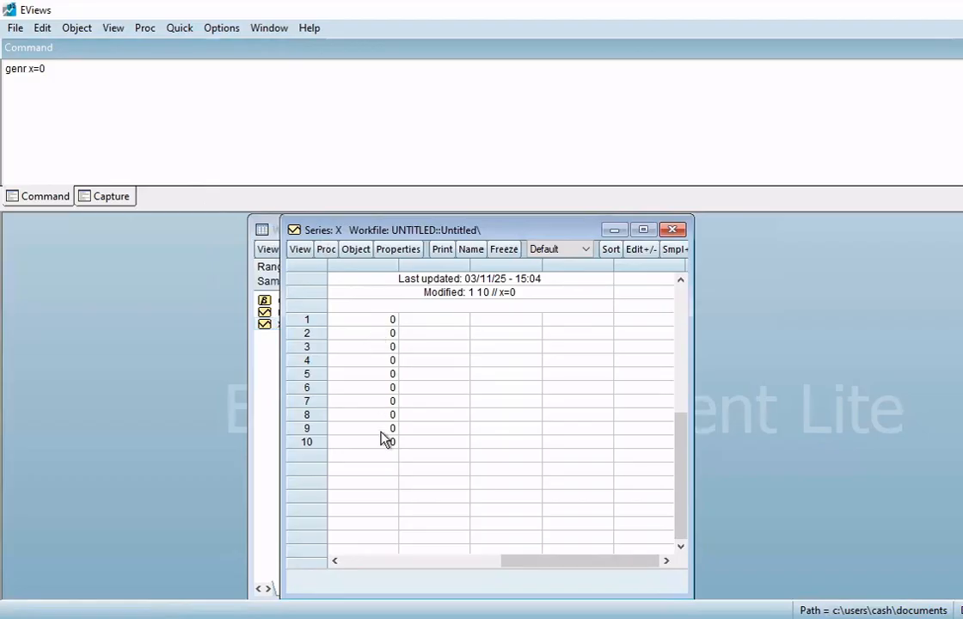
click(673, 229)
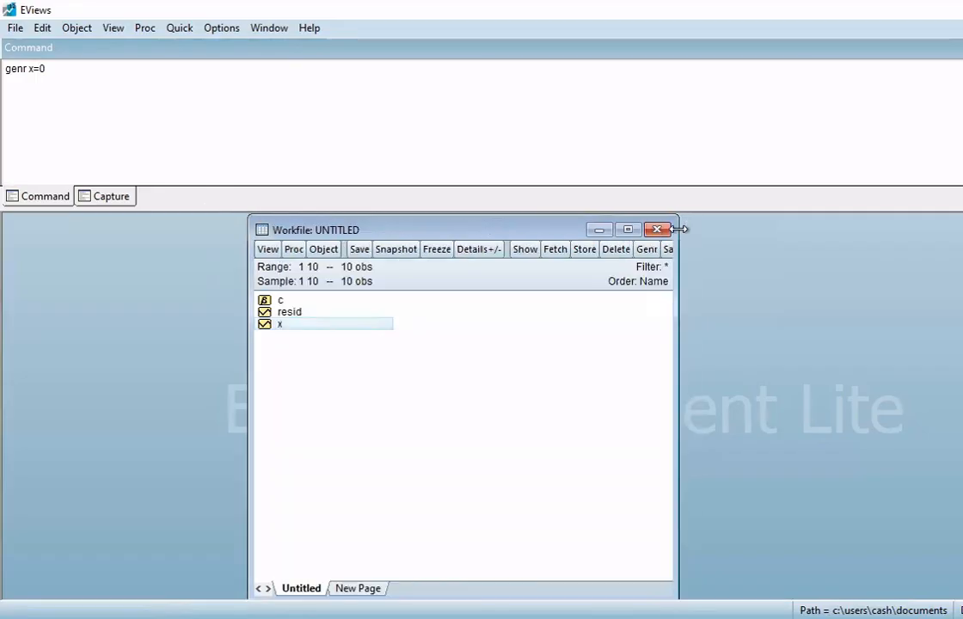
Generate a series y with the command genr y=0, and briefly view its observations.
click(76, 71)
key(Return)
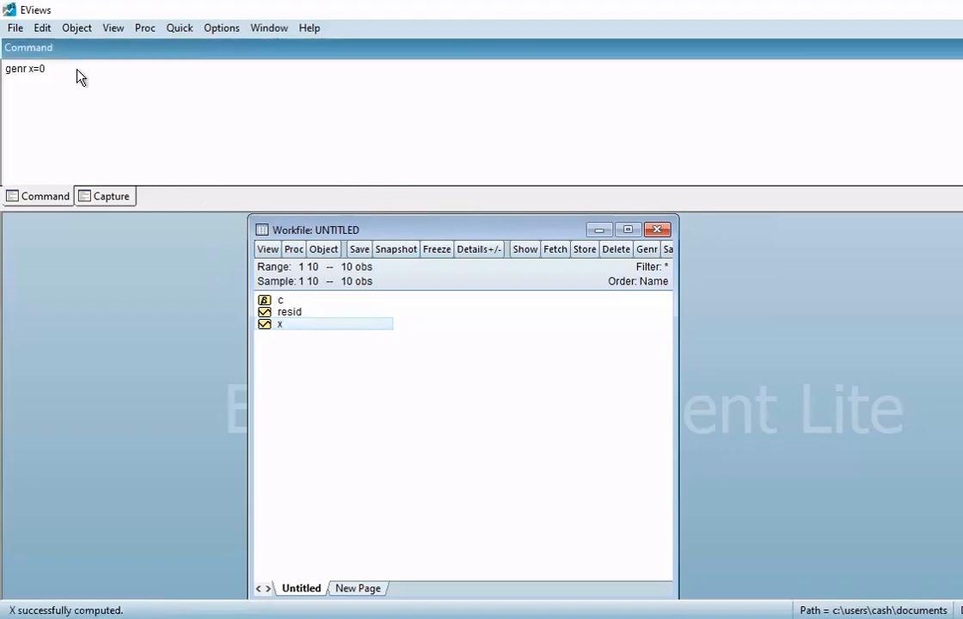
text(genr y=0)
key(Return)
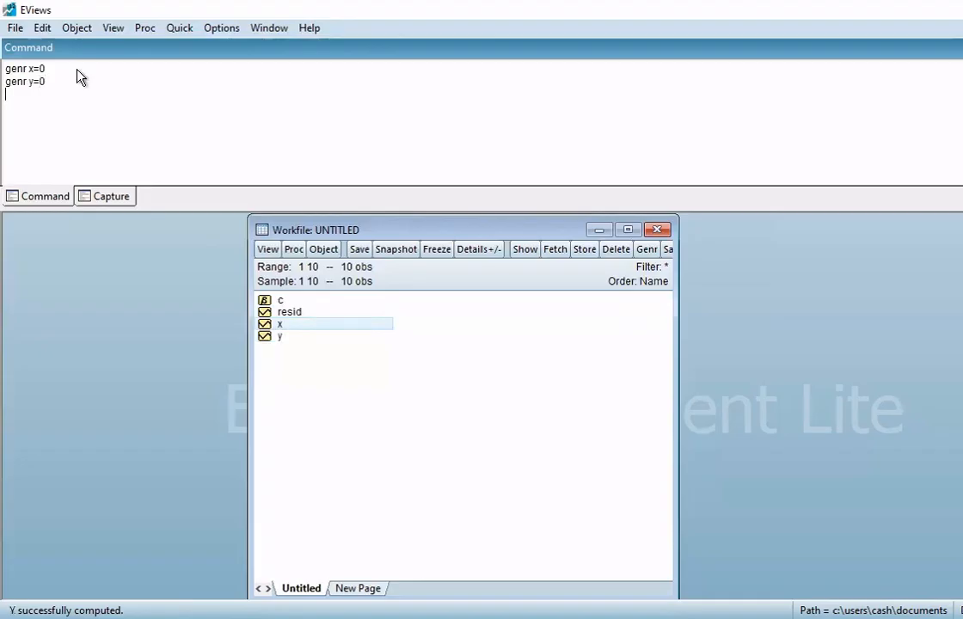
double_click(288, 343)
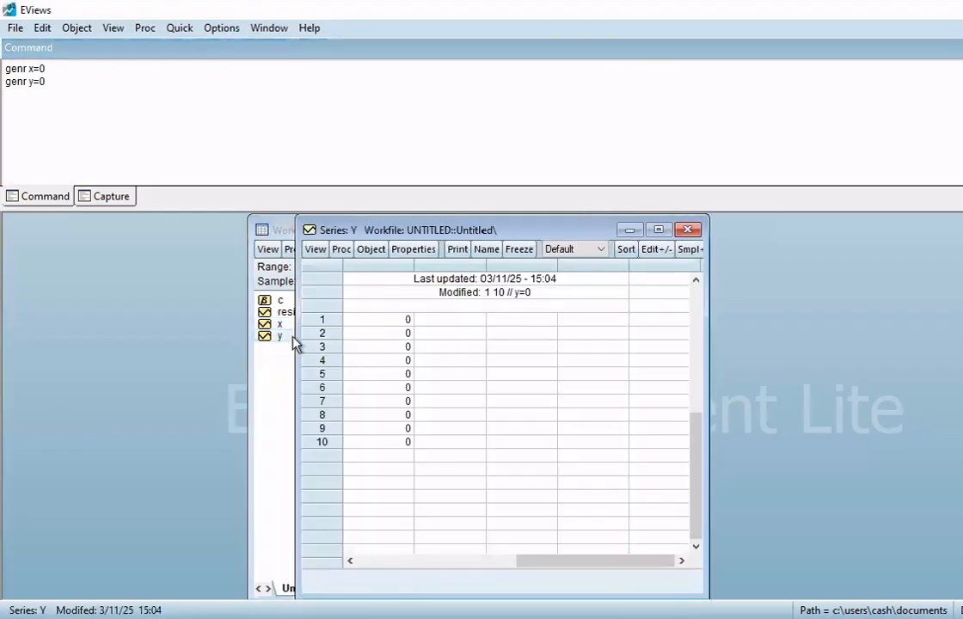
click(687, 230)
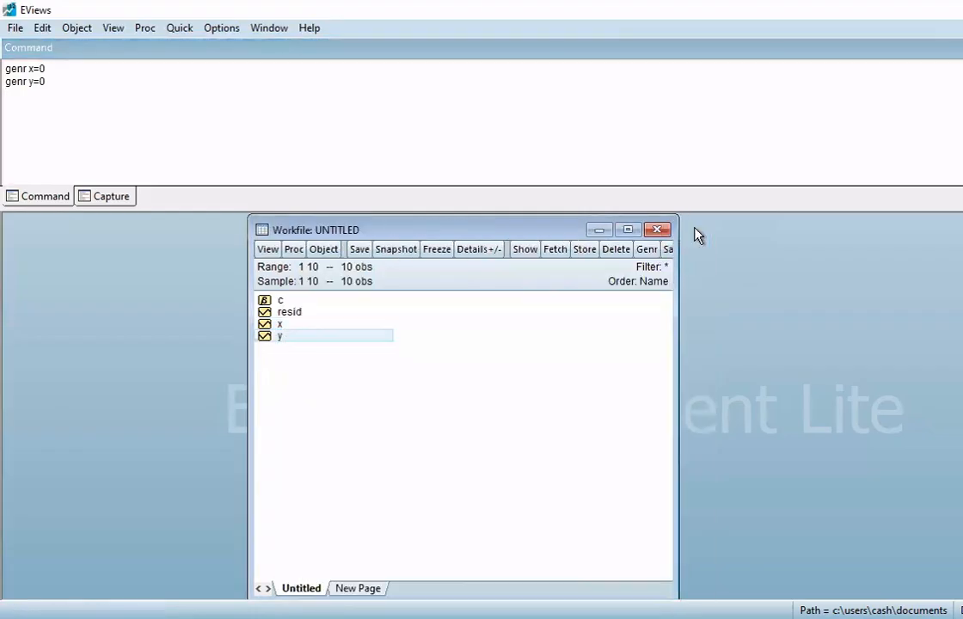
Enter 9, 11, 13, 17, 19, 21, 25, 28, 30 and 32 as observations 1 to 10 of series x, and close it.
double_click(292, 327)
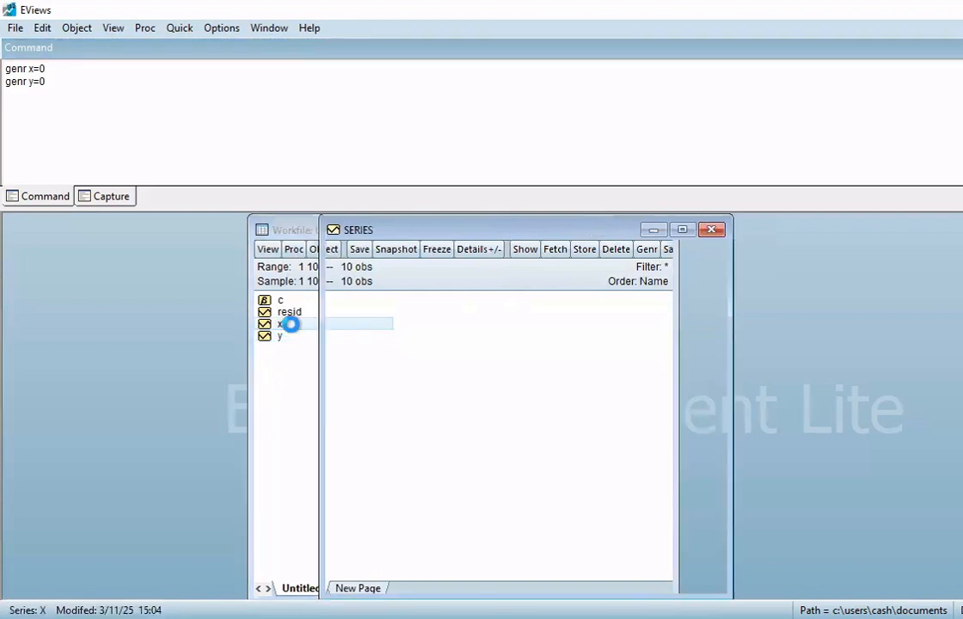
click(404, 334)
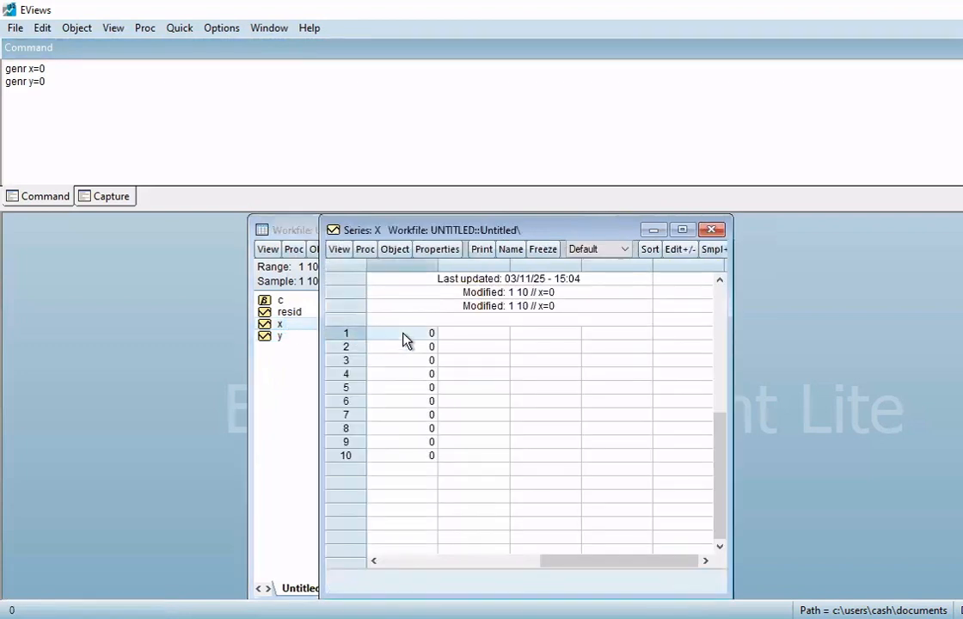
click(680, 249)
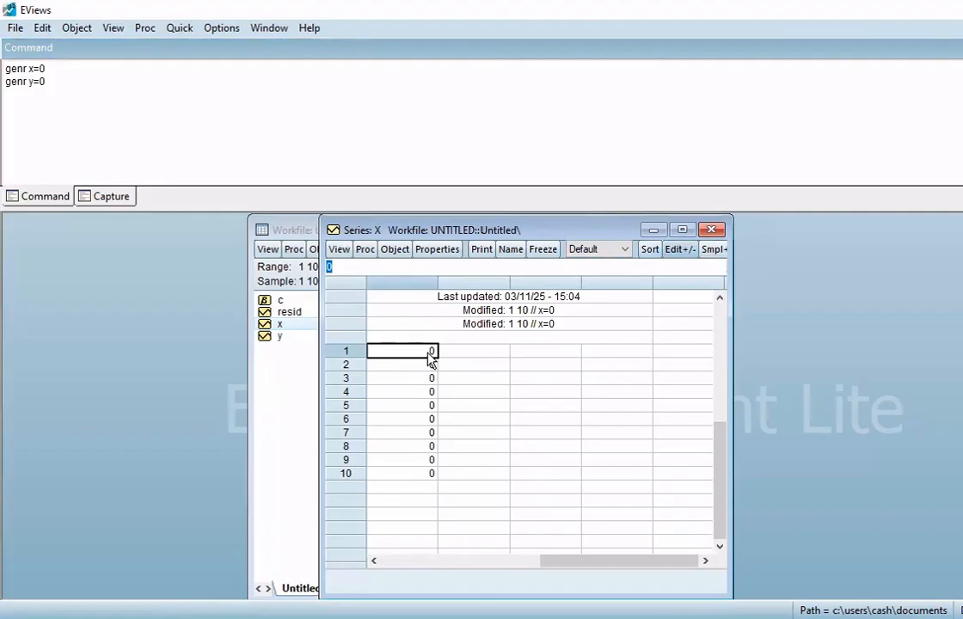
text(9)
key(Return)
text(11)
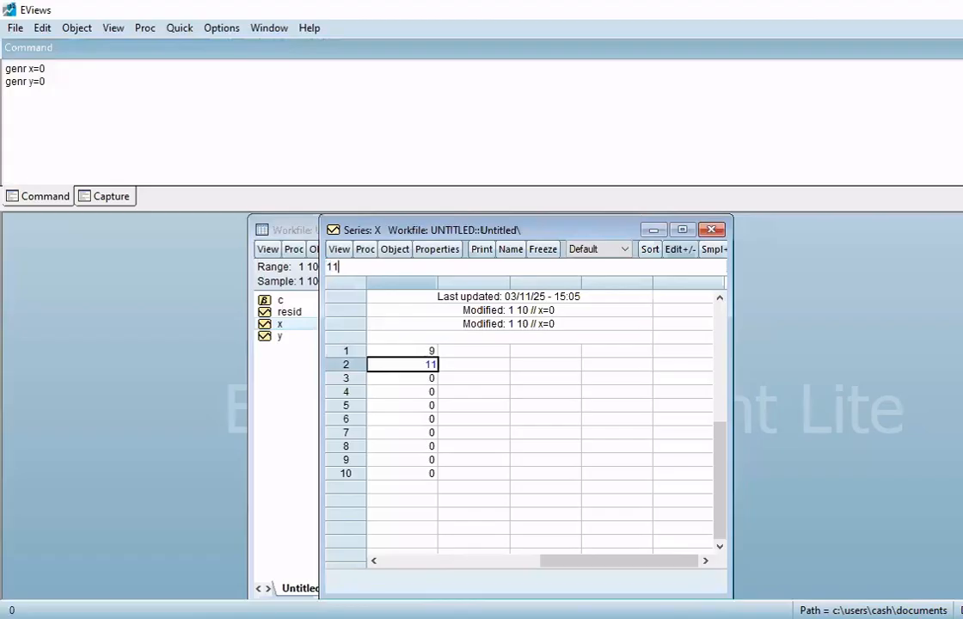
key(Return)
text(13)
key(Return)
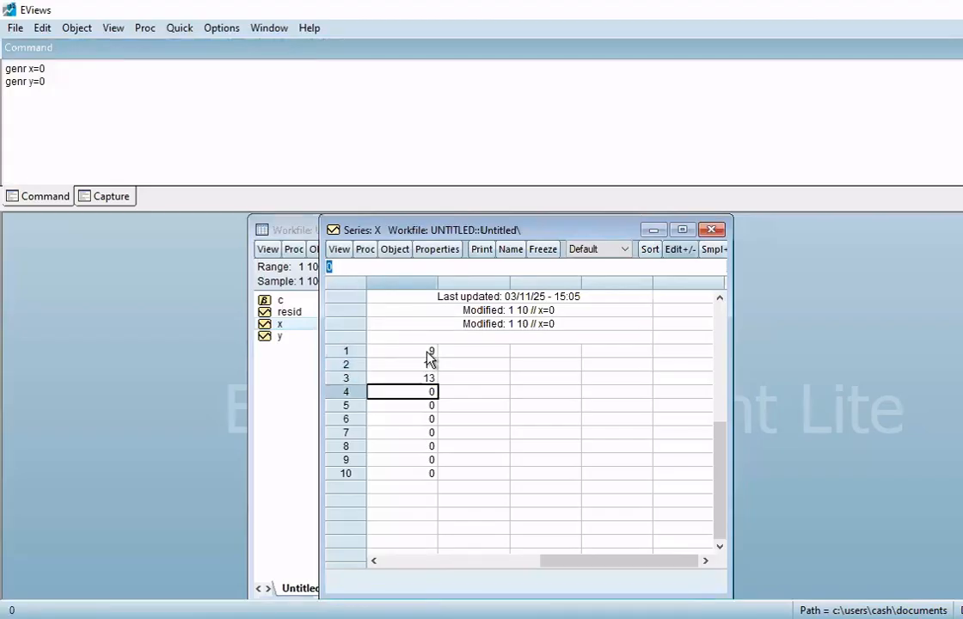
text(17)
key(Return)
text(19)
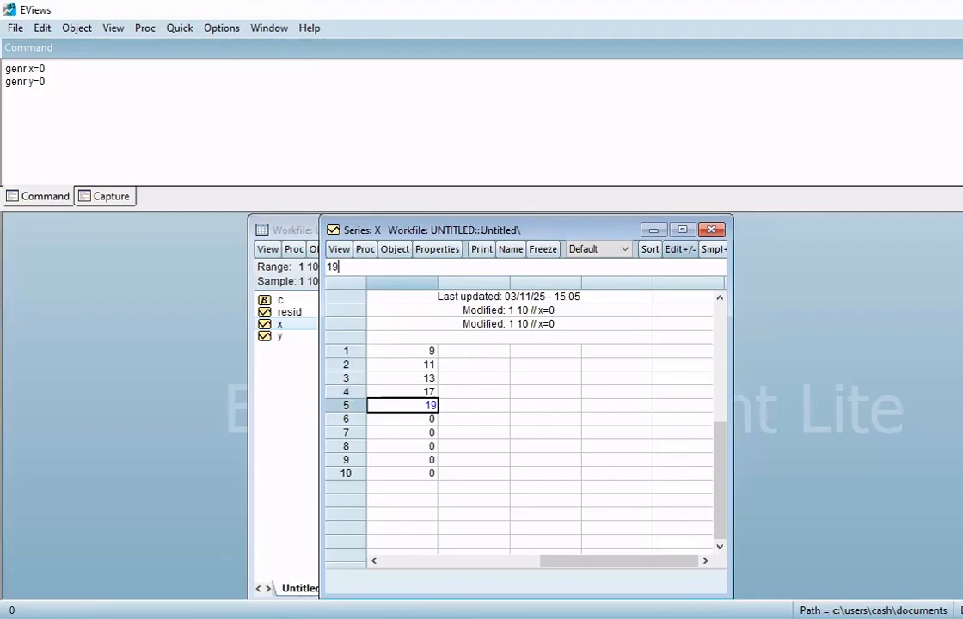
key(Return)
text(21)
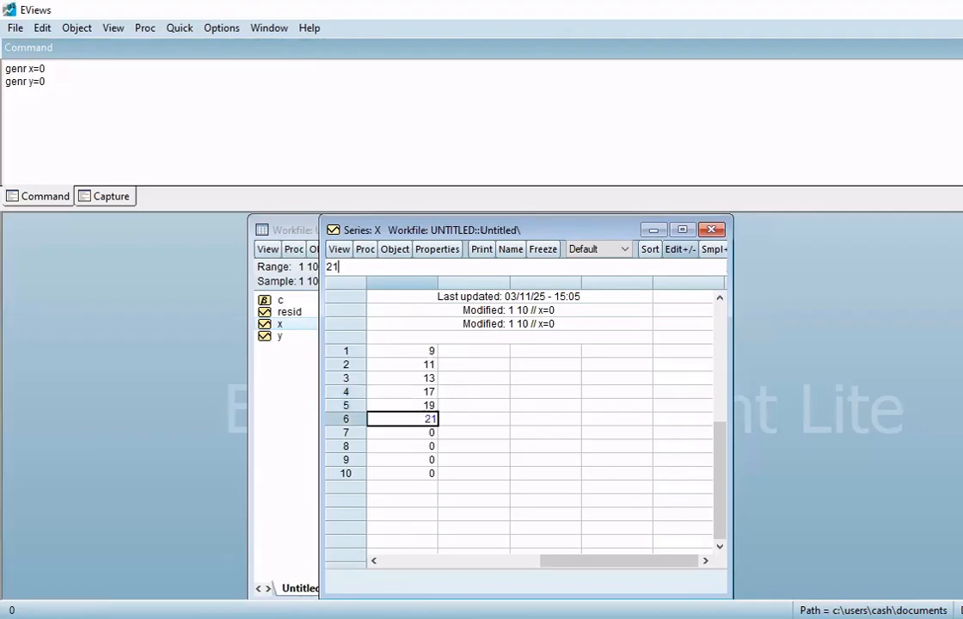
key(Return)
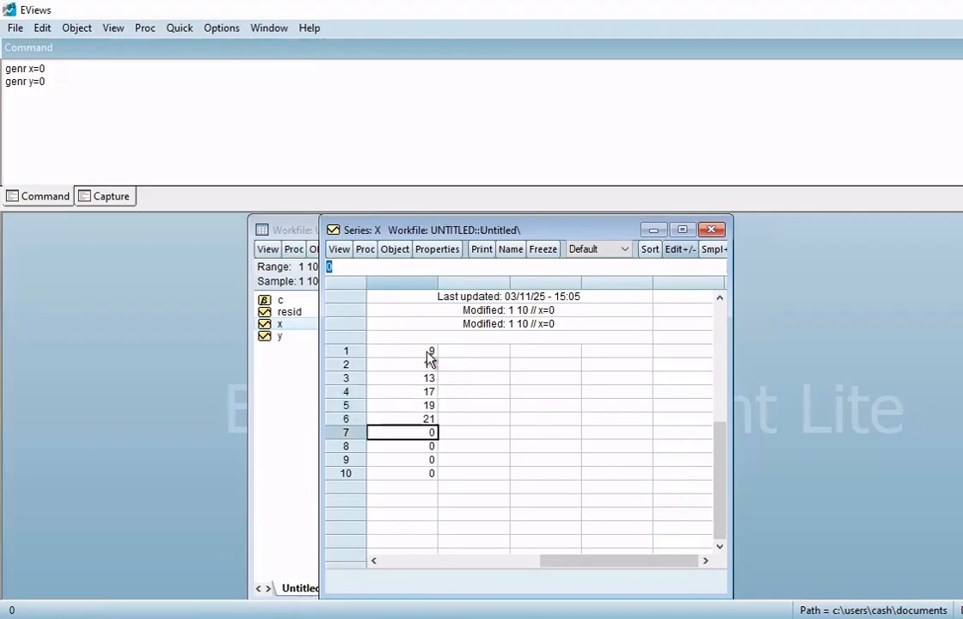
text(25)
key(Return)
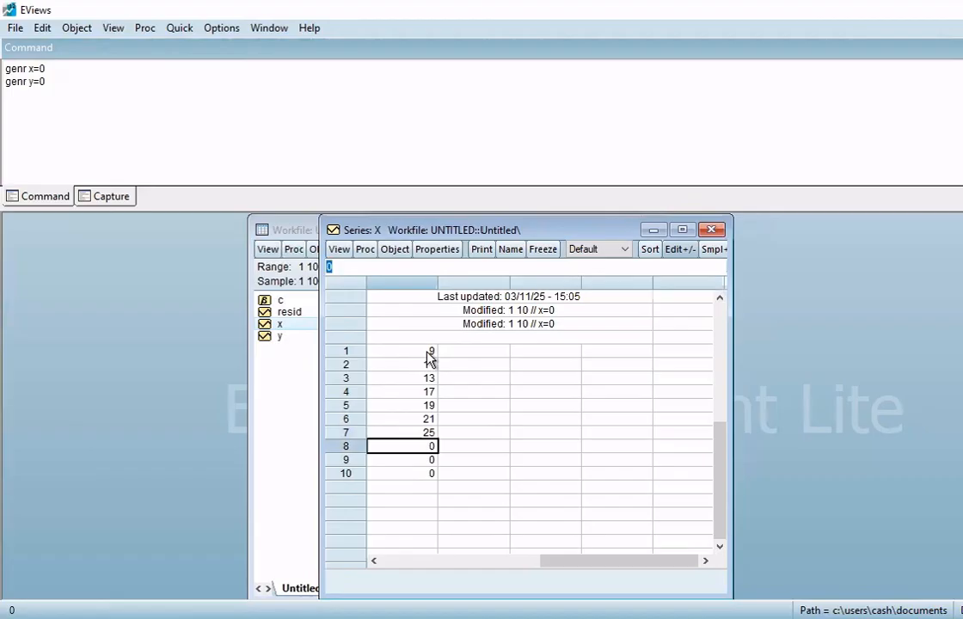
text(28)
key(Return)
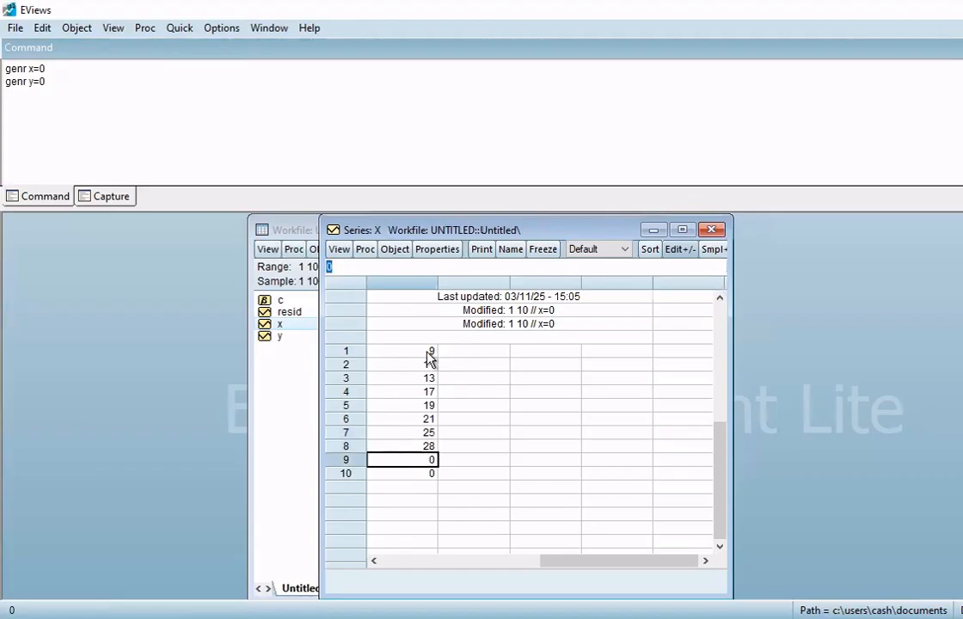
text(30)
key(Return)
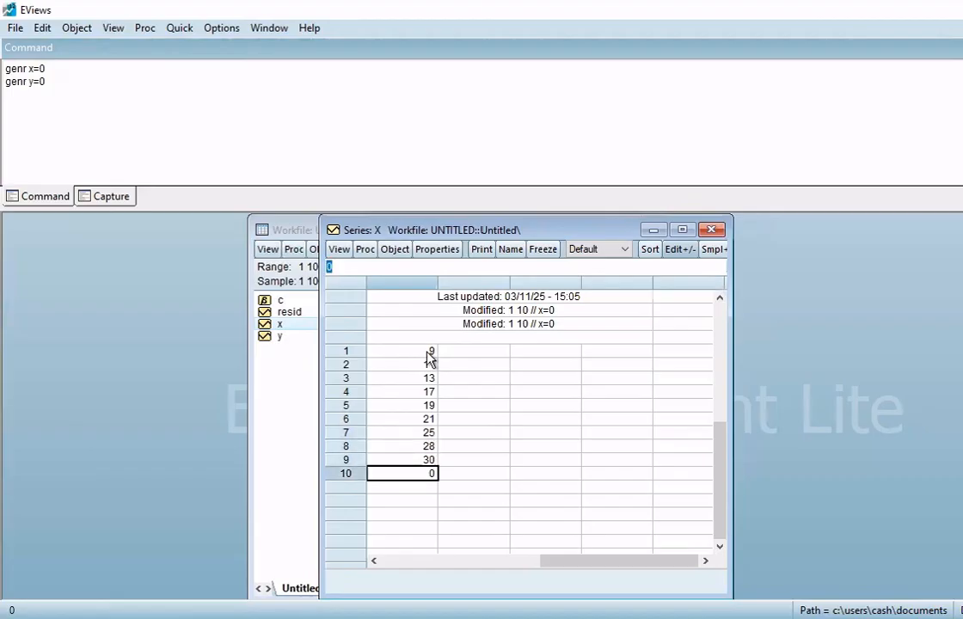
text(32)
key(Return)
click(712, 231)
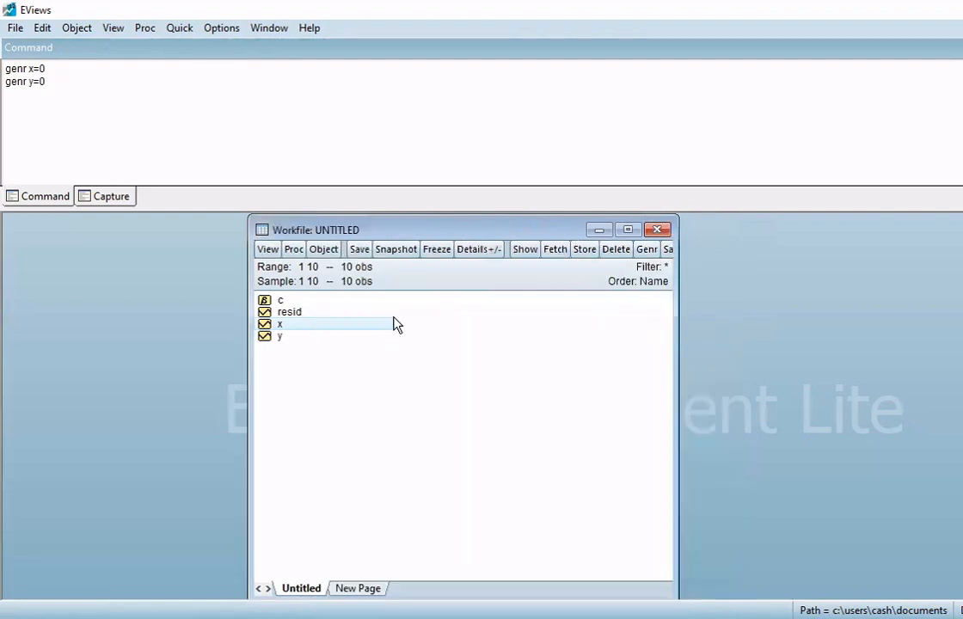
Enter 234, 256, 347, 389, 349, 267, 409, 455, 508 and 630 as observations 1 to 10 of series y, and close it.
double_click(301, 340)
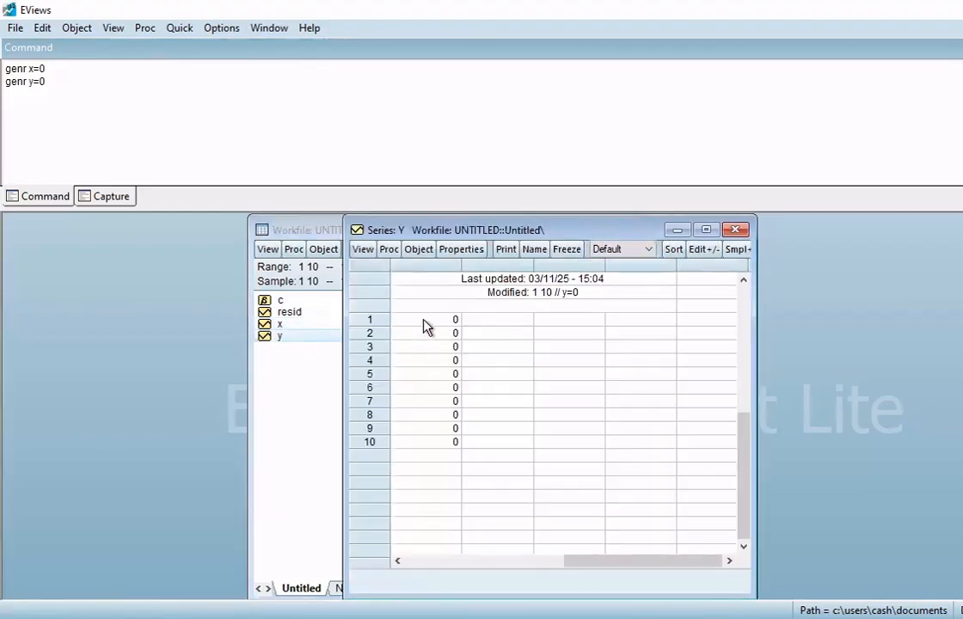
click(425, 325)
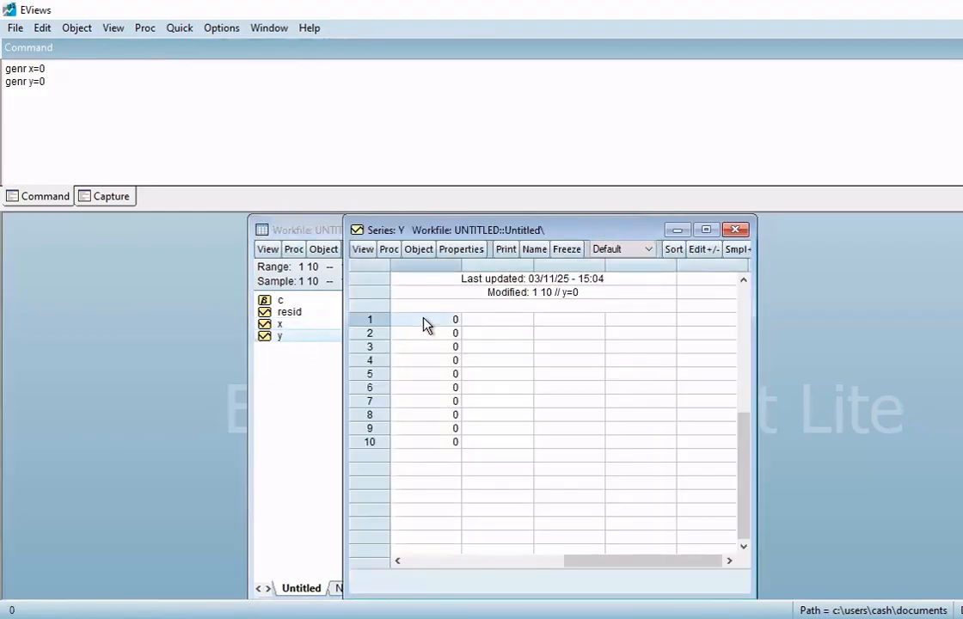
click(705, 249)
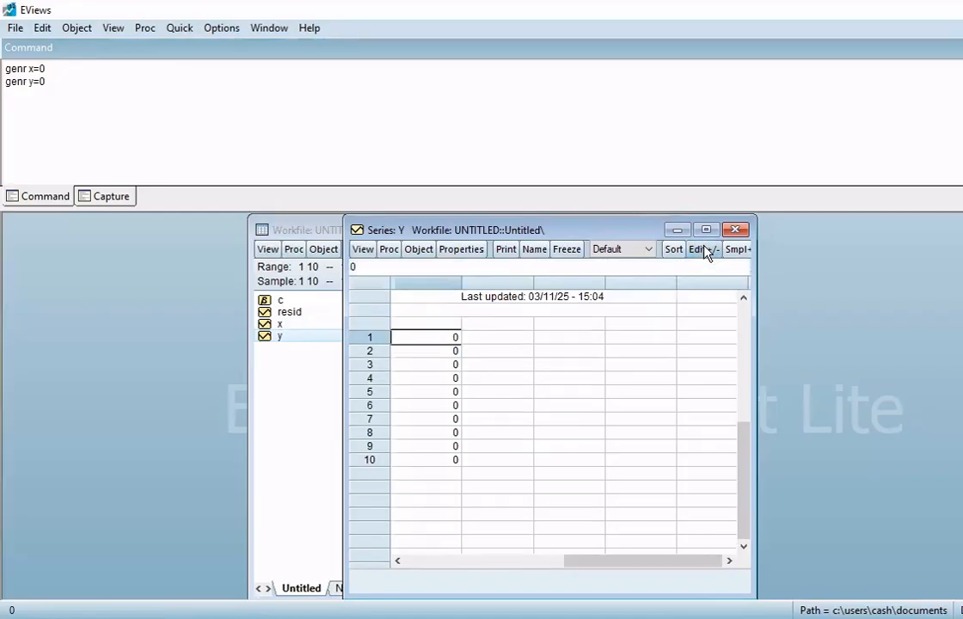
text(234)
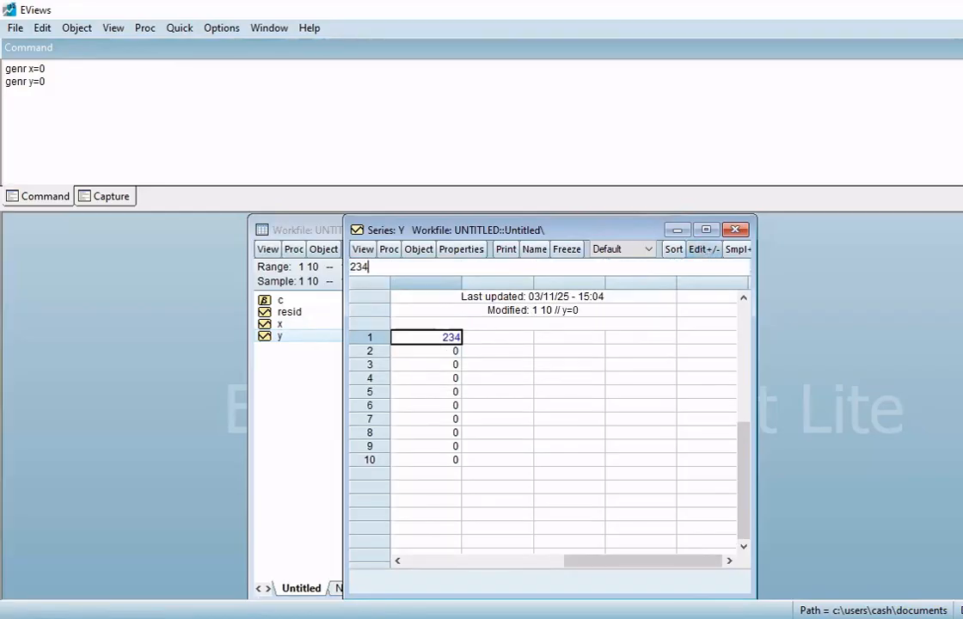
key(Return)
text(2)
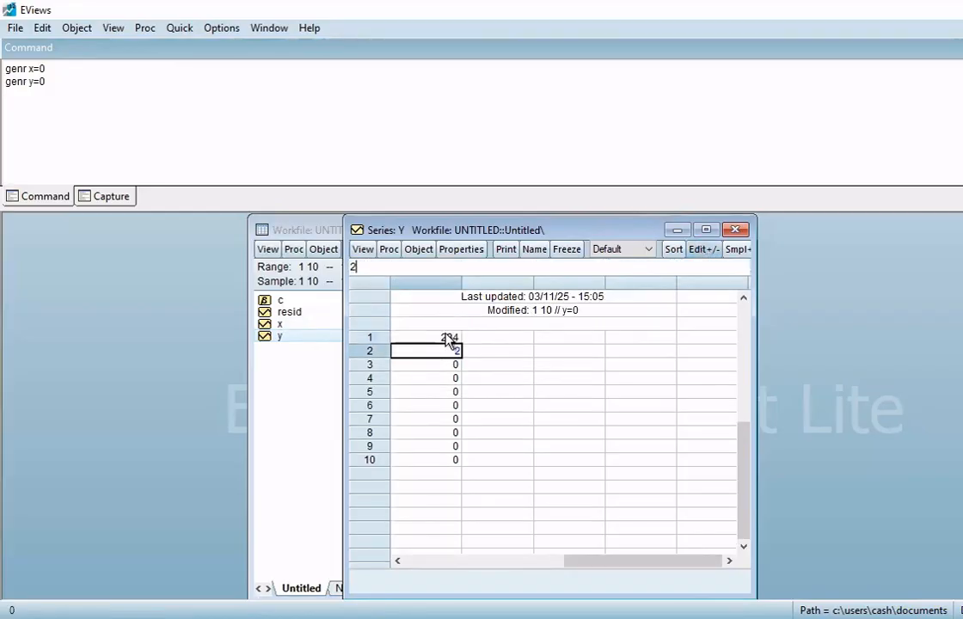
text(50)
key(Return)
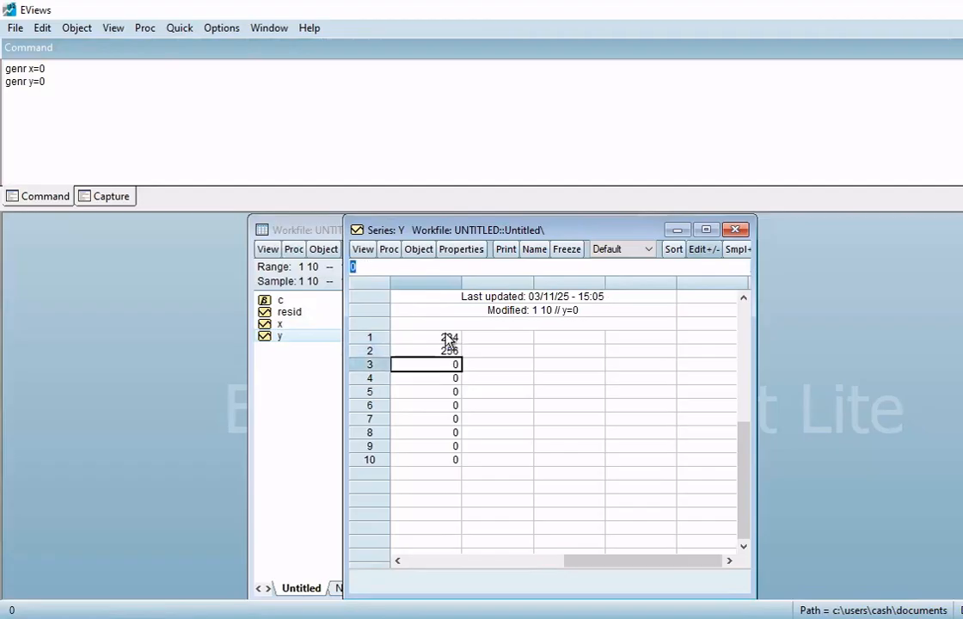
text(34)
text(7)
key(Return)
text(389)
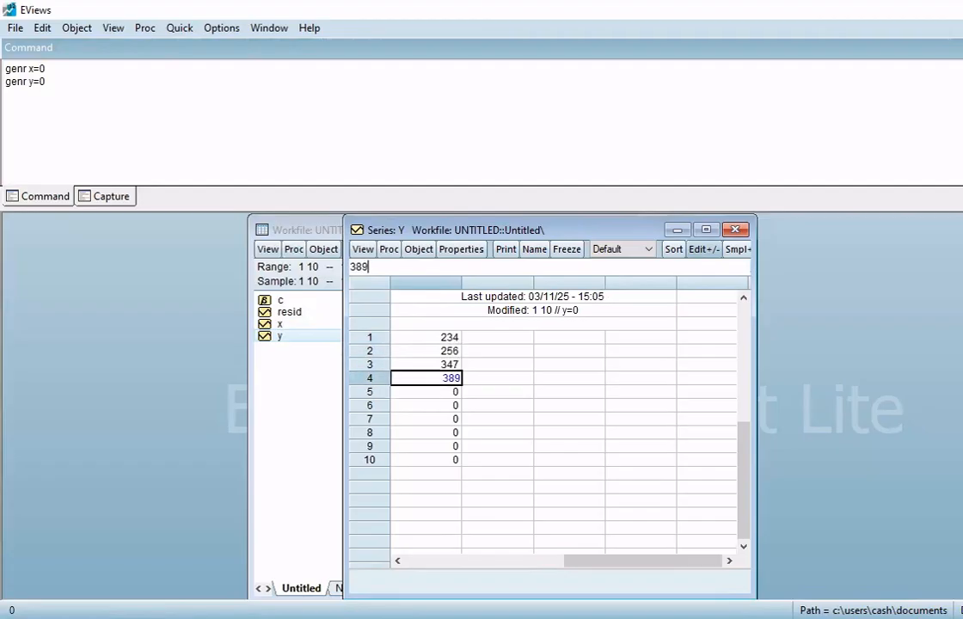
key(Return)
text(349)
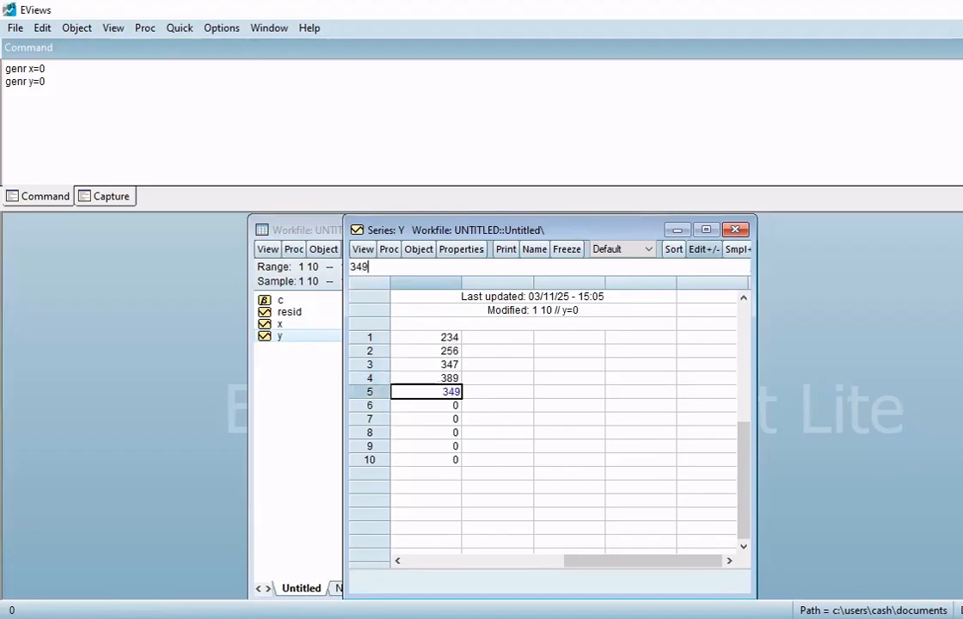
key(Return)
text(267)
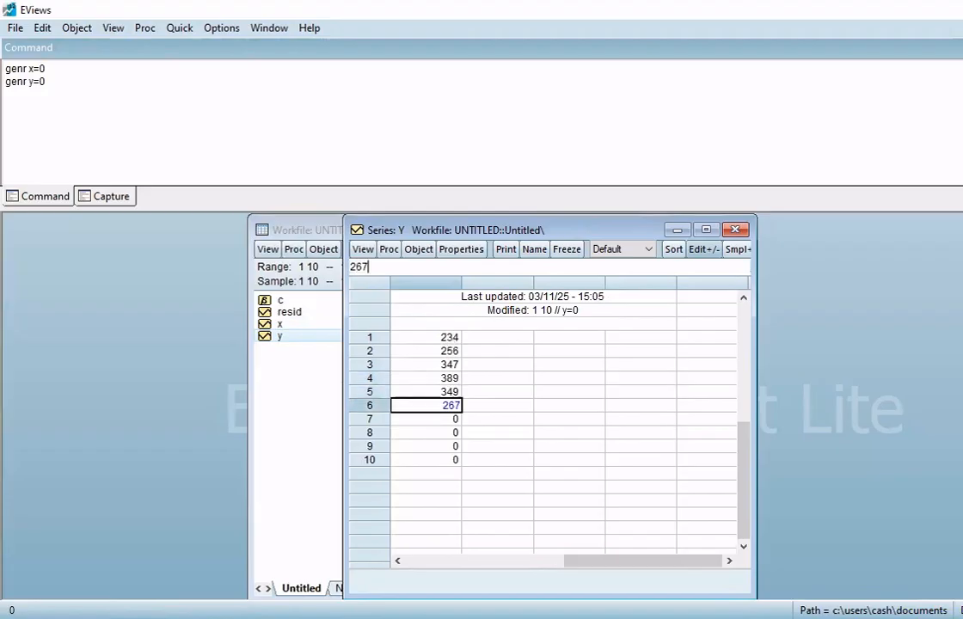
key(Return)
text(409)
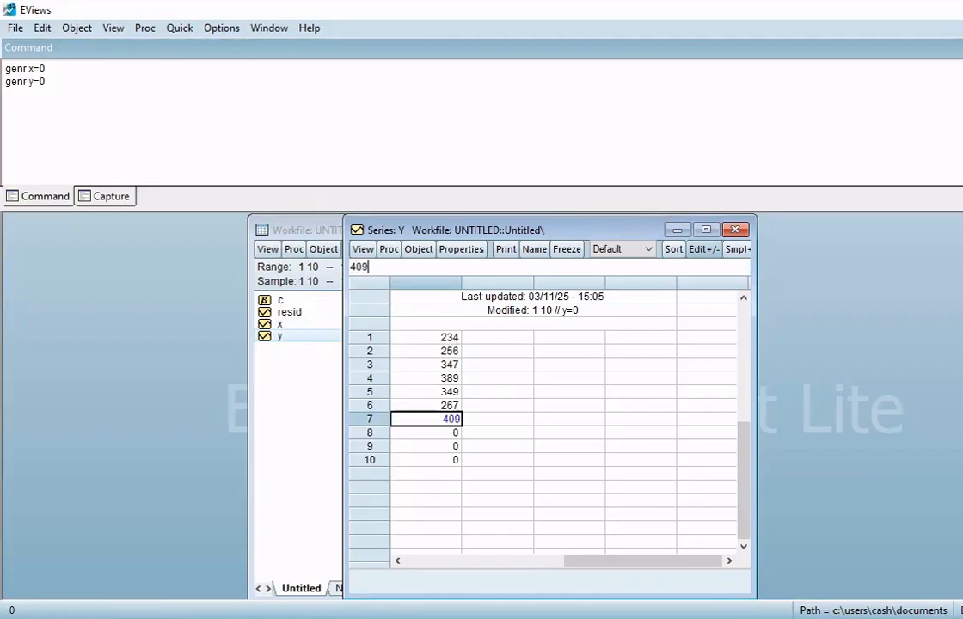
key(Return)
text(455)
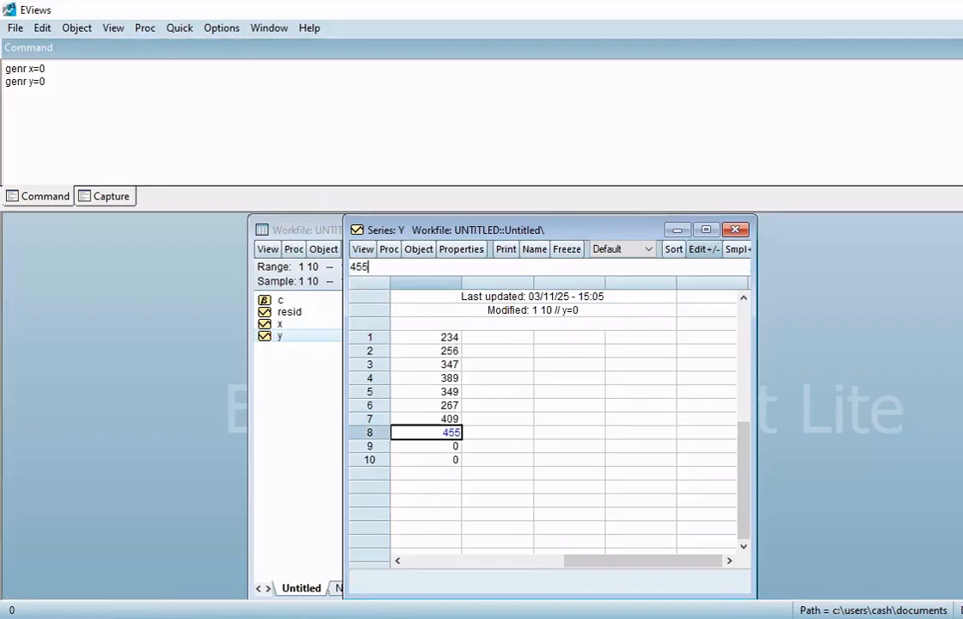
key(Return)
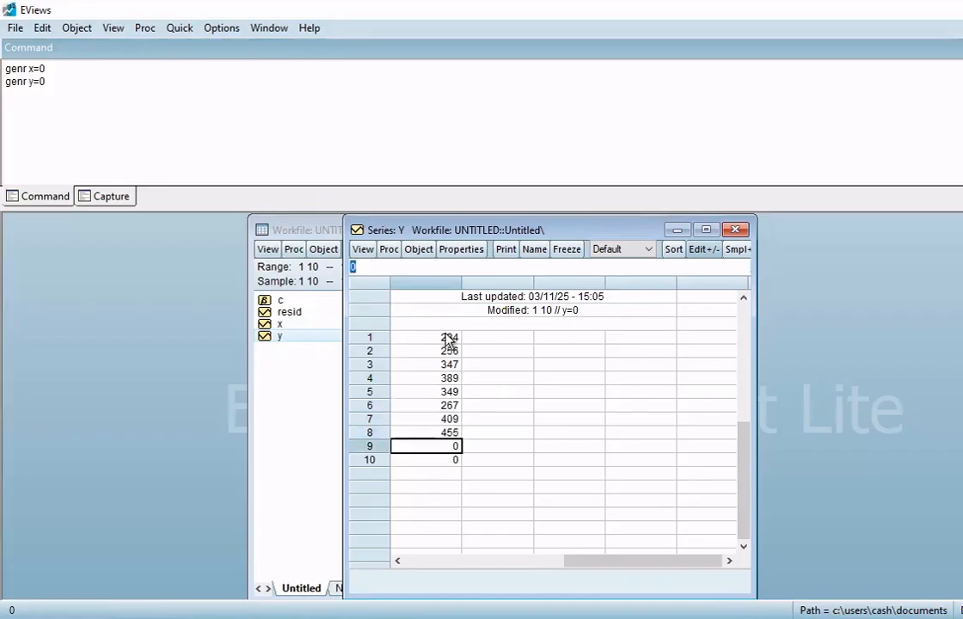
text(508)
key(Return)
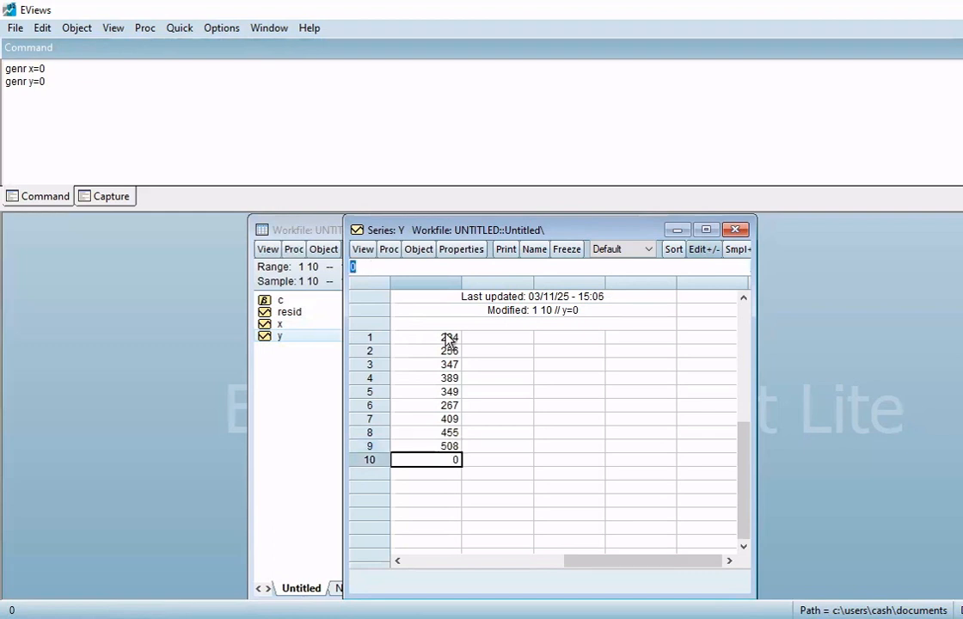
text(630)
key(Return)
click(736, 230)
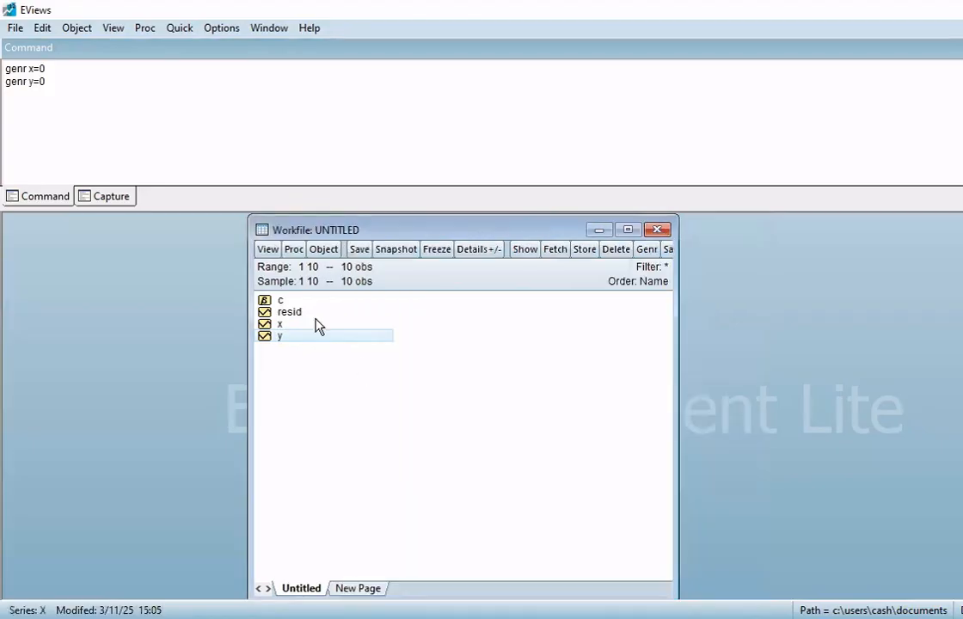
Open series x and series y in turn to check their entered observations, closing each one again.
double_click(316, 325)
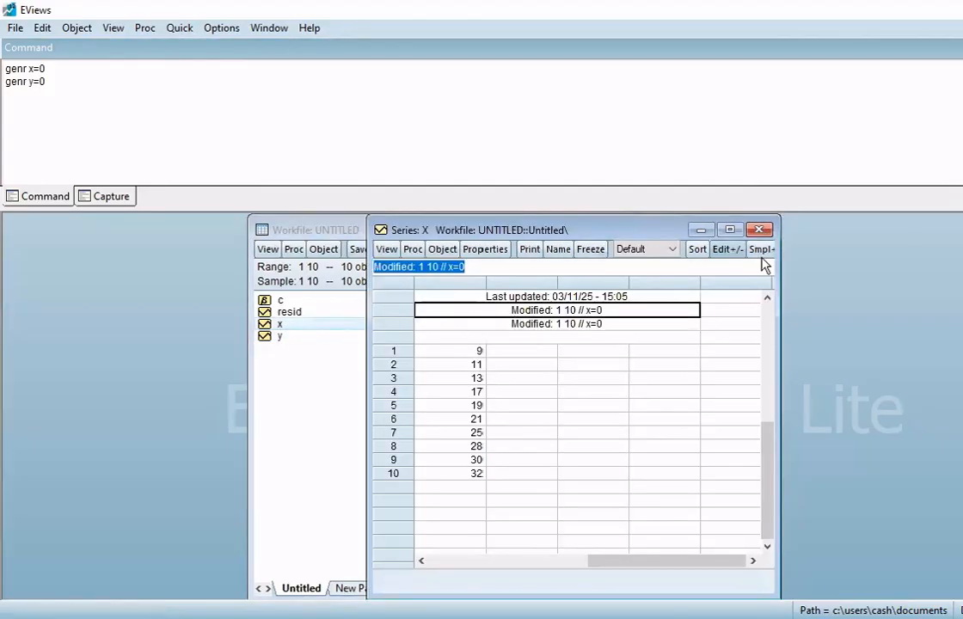
click(759, 230)
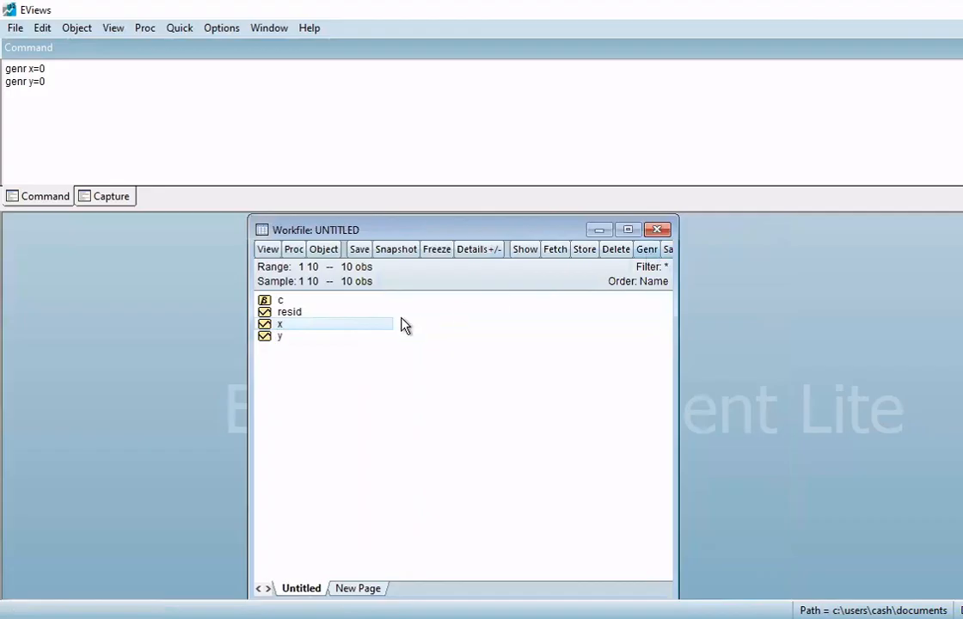
double_click(289, 337)
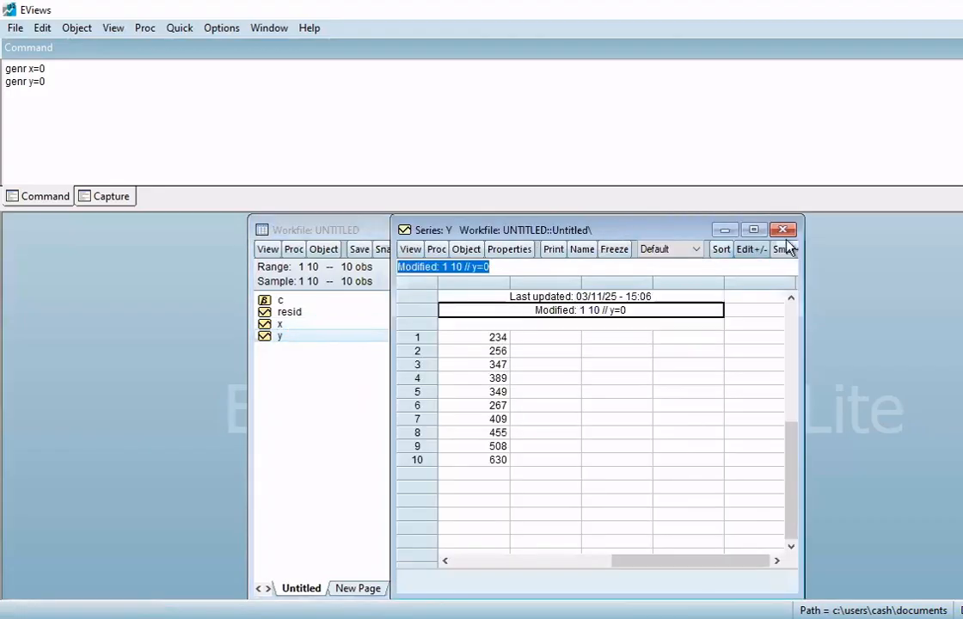
click(783, 230)
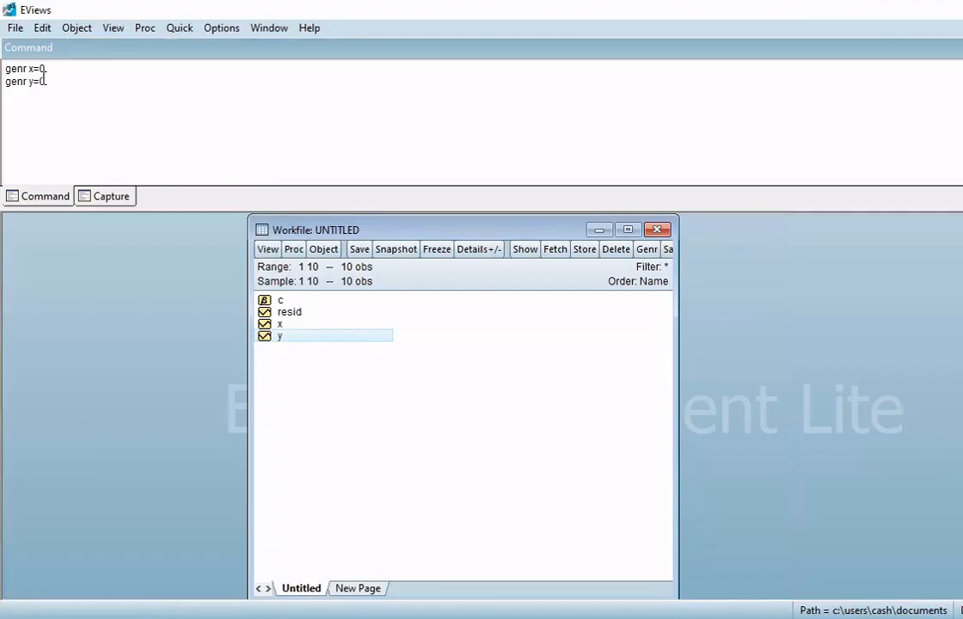
Clear the old genr commands and run a least squares regression of y on a constant and x with ls y c x.
drag(46, 83, 10, 75)
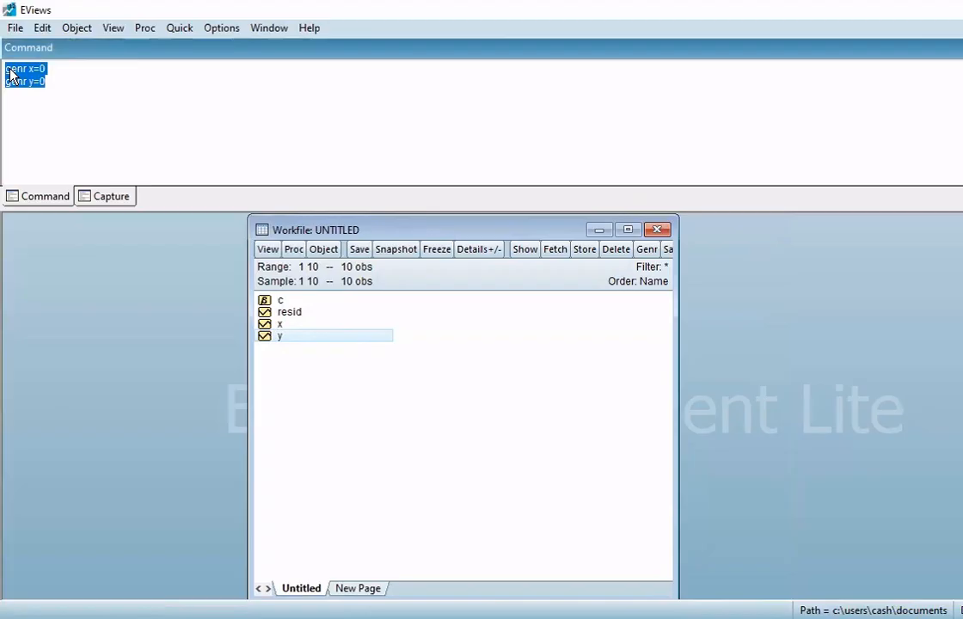
key(Delete)
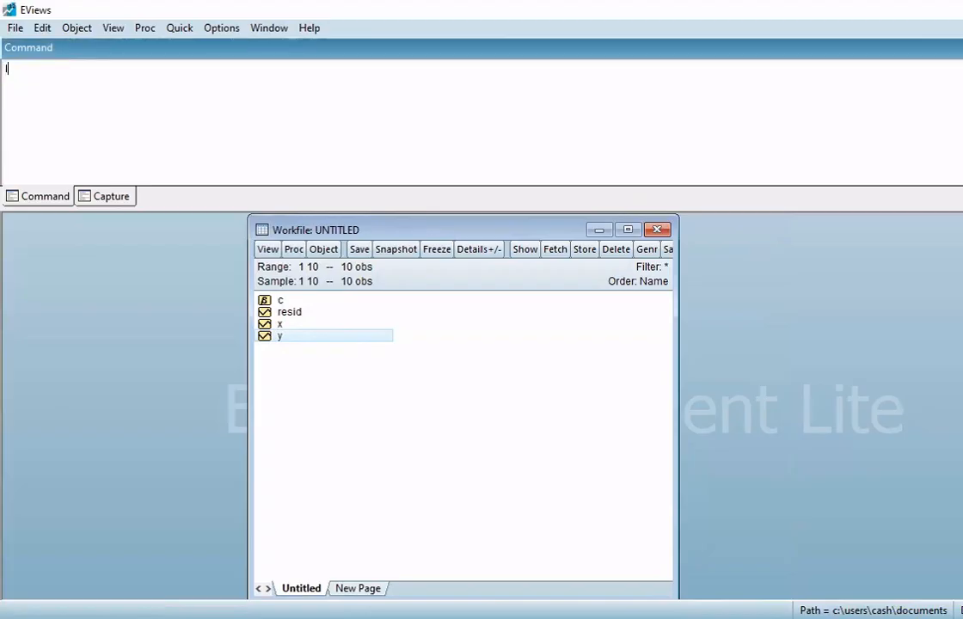
text(ls)
text(y c x)
key(Return)
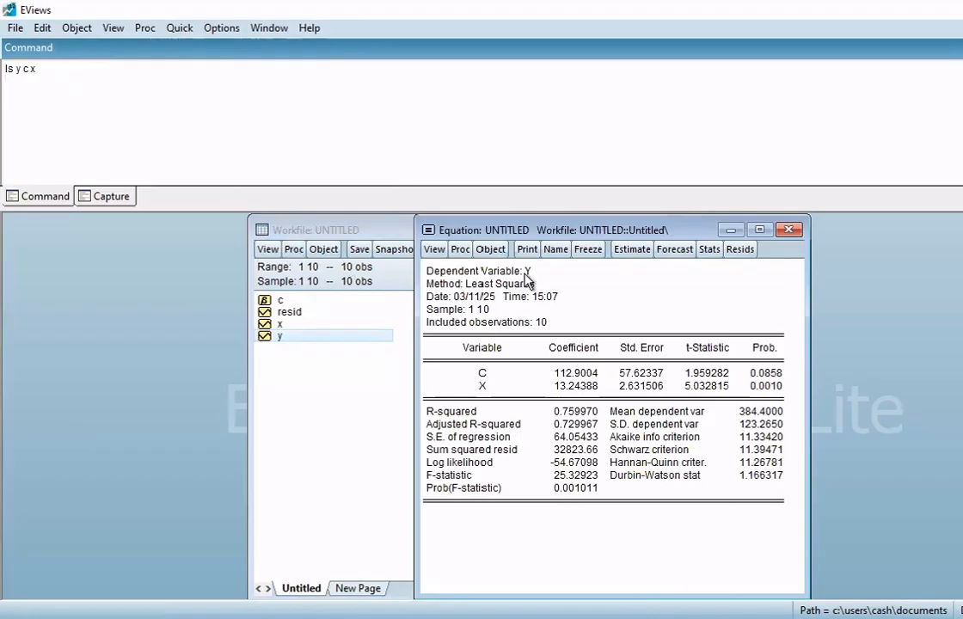
Examine the dependent variable, method, sample, included observations and the C and X coefficients in the regression output.
click(458, 273)
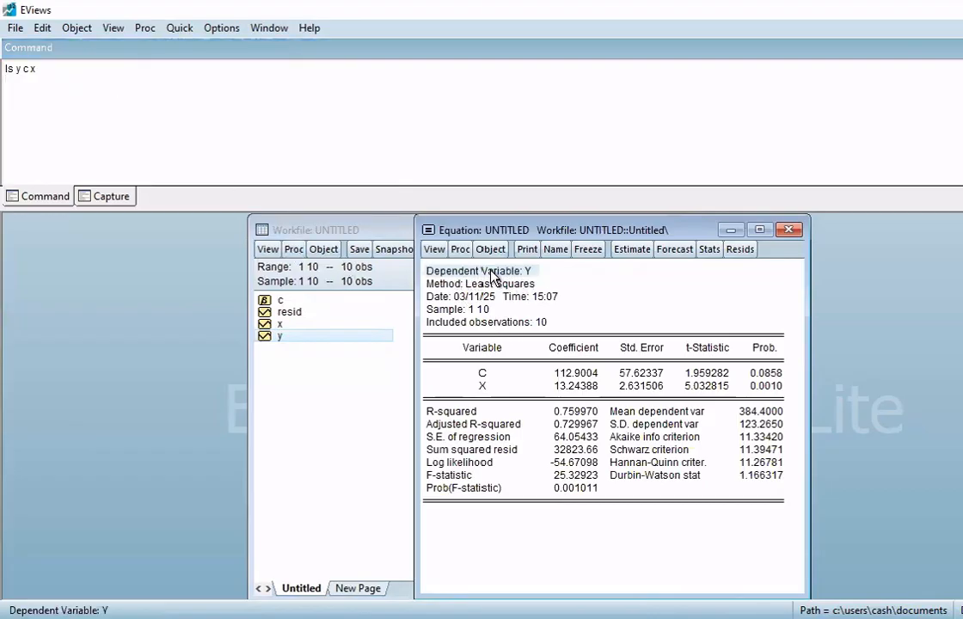
click(509, 285)
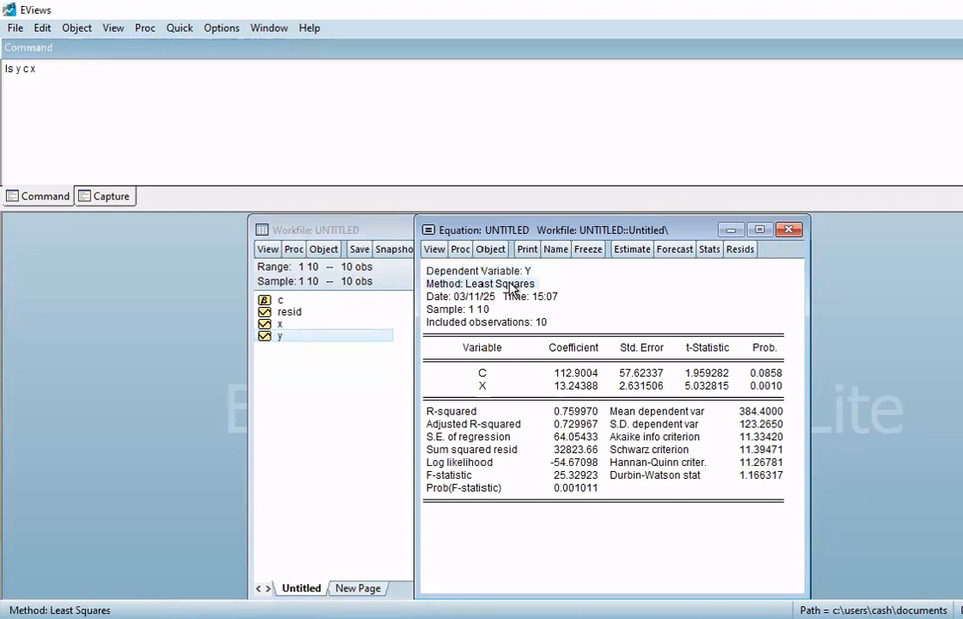
click(475, 312)
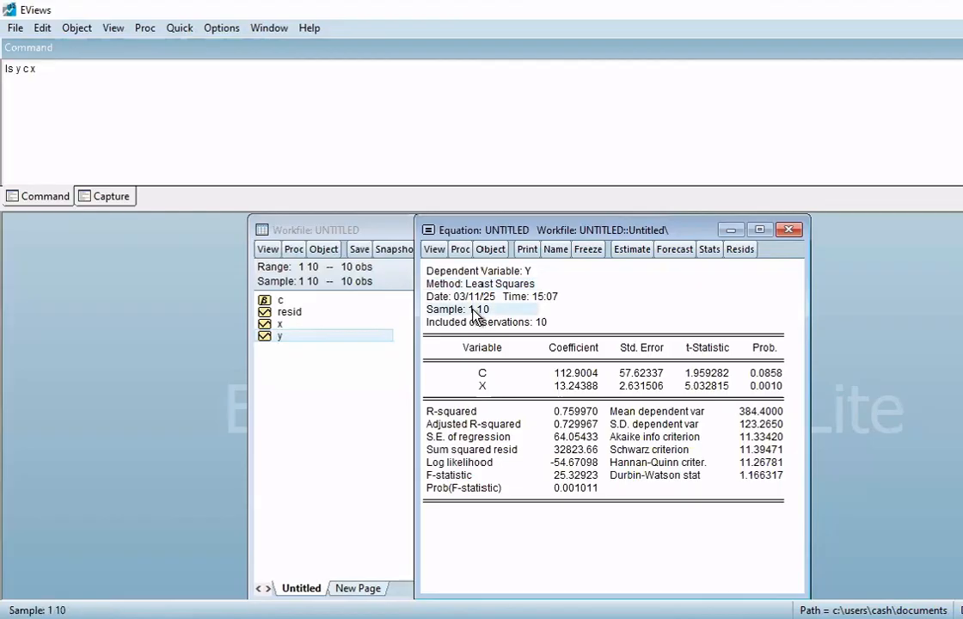
click(554, 327)
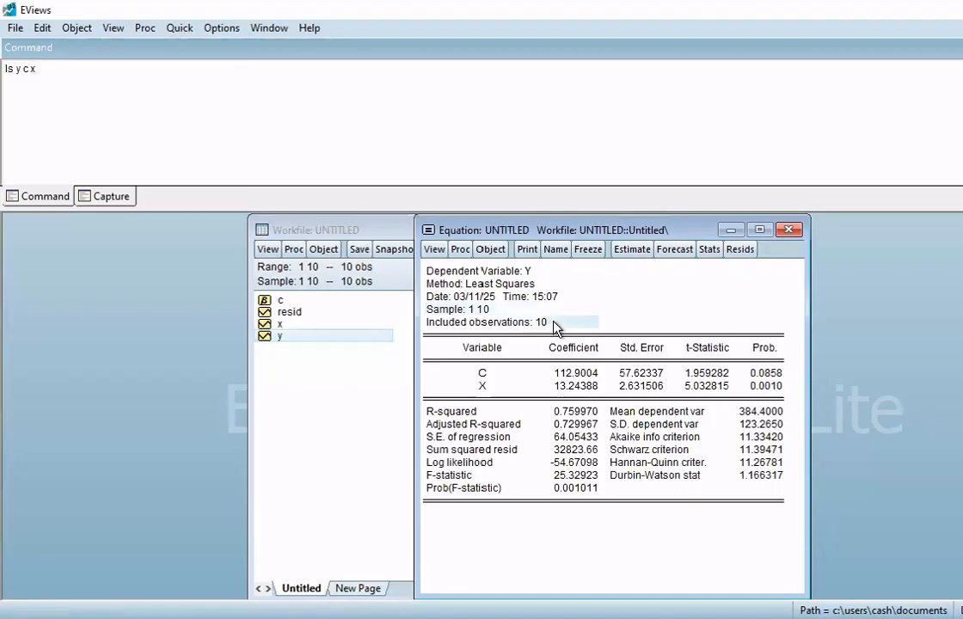
click(553, 377)
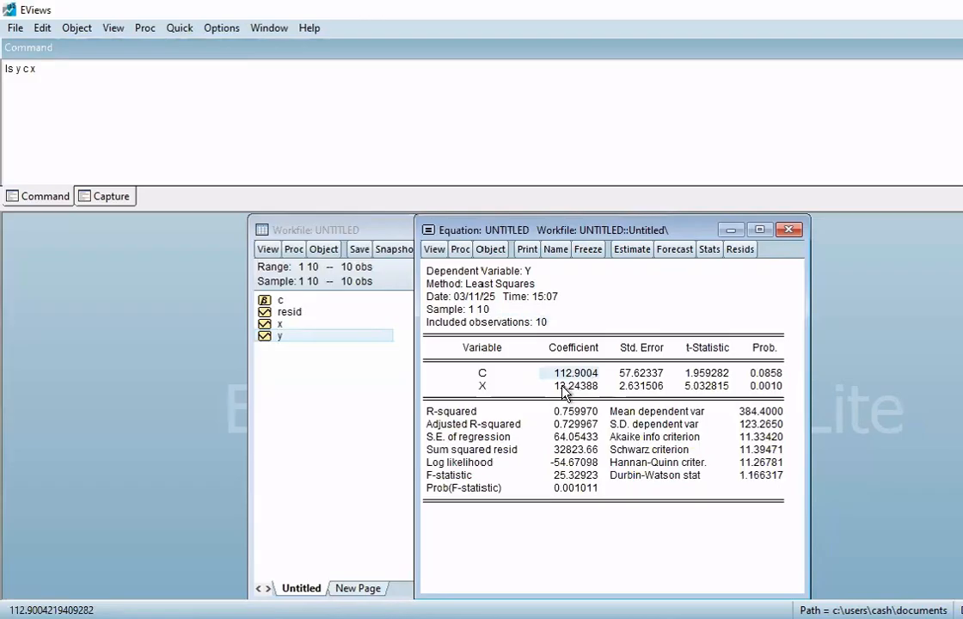
click(560, 386)
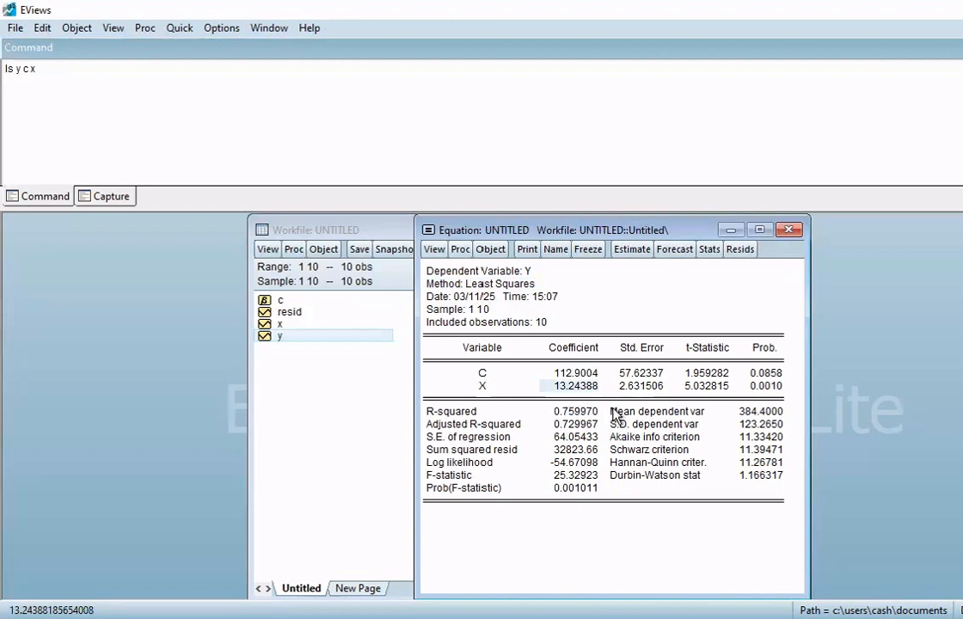
click(748, 322)
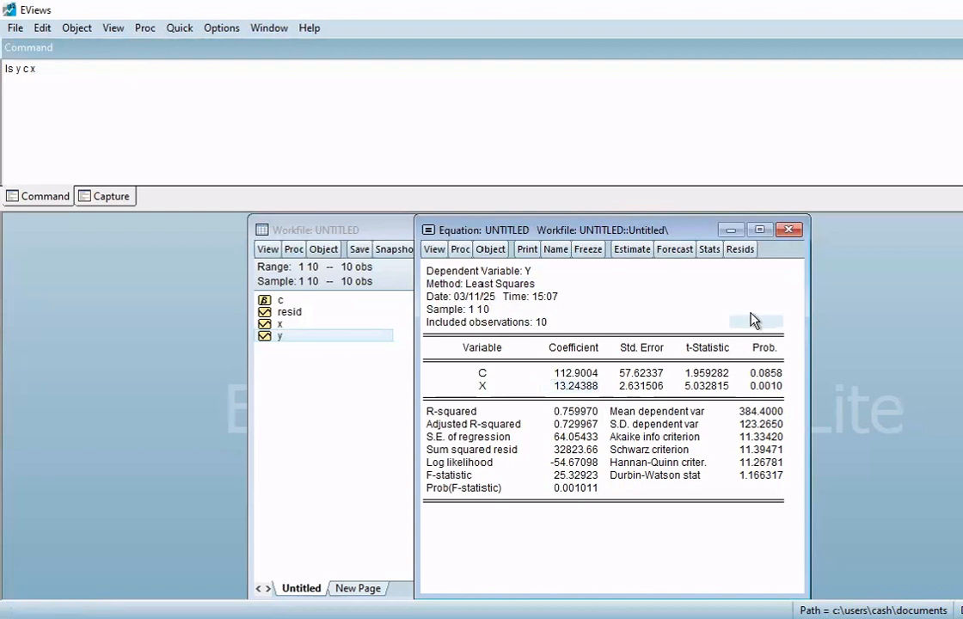
Close the regression output by deleting the untitled equation, and clear the ls y c x command text.
click(790, 232)
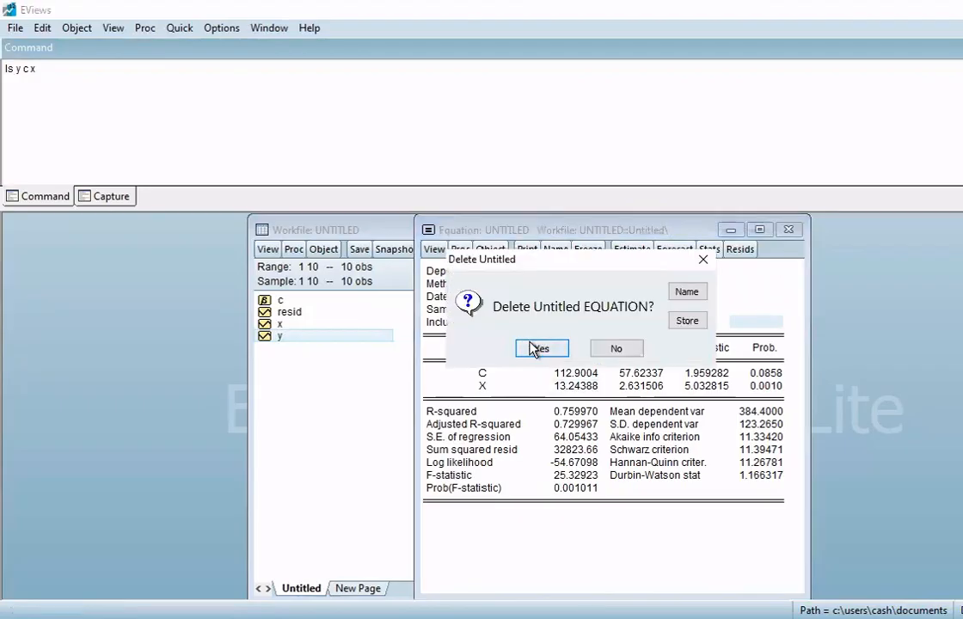
click(539, 348)
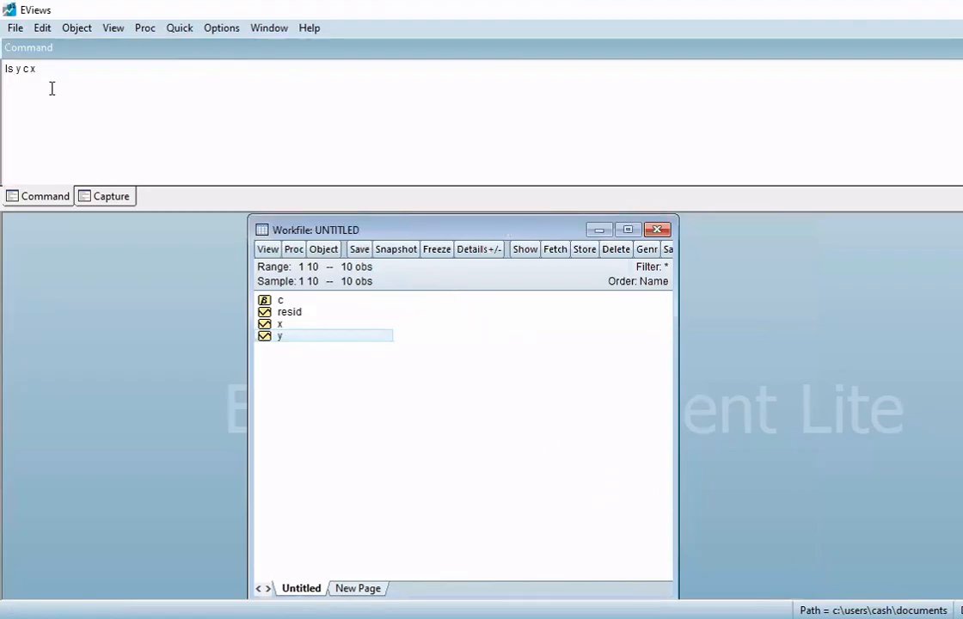
drag(35, 68, 5, 69)
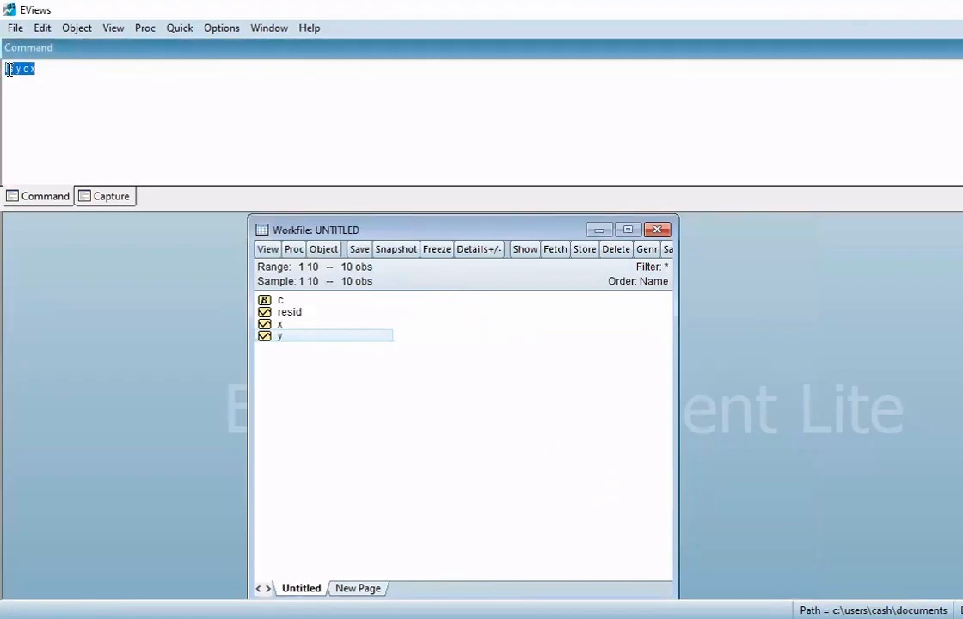
key(Delete)
Start a new equation estimation and specify the equation as y c x.
click(178, 29)
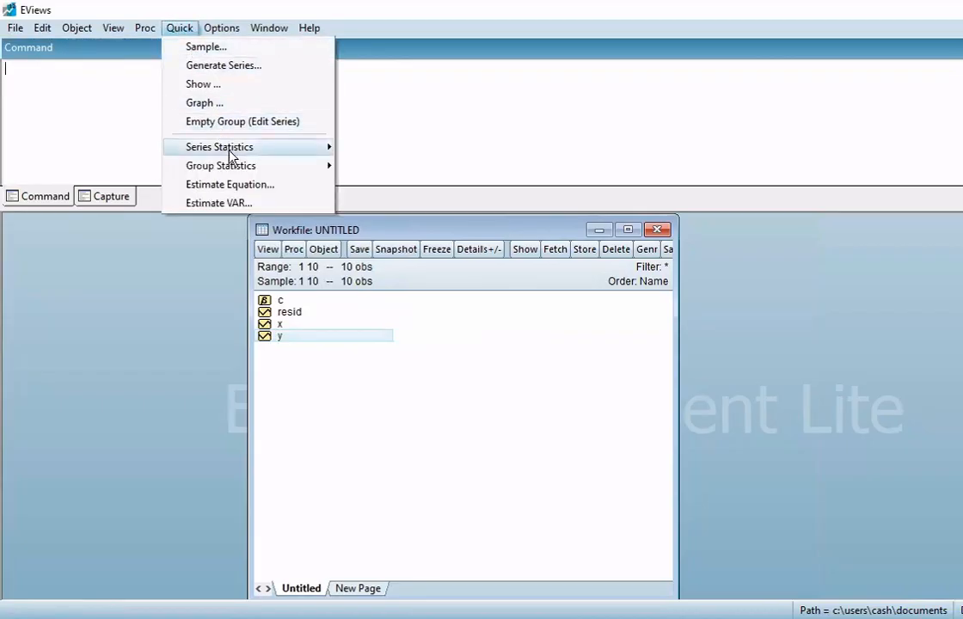
click(244, 184)
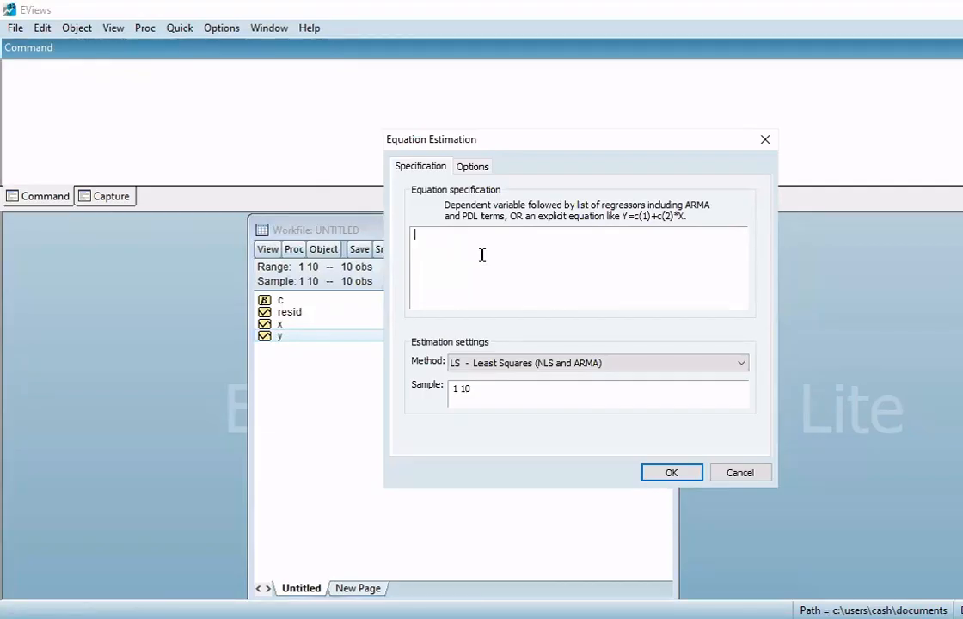
text(y)
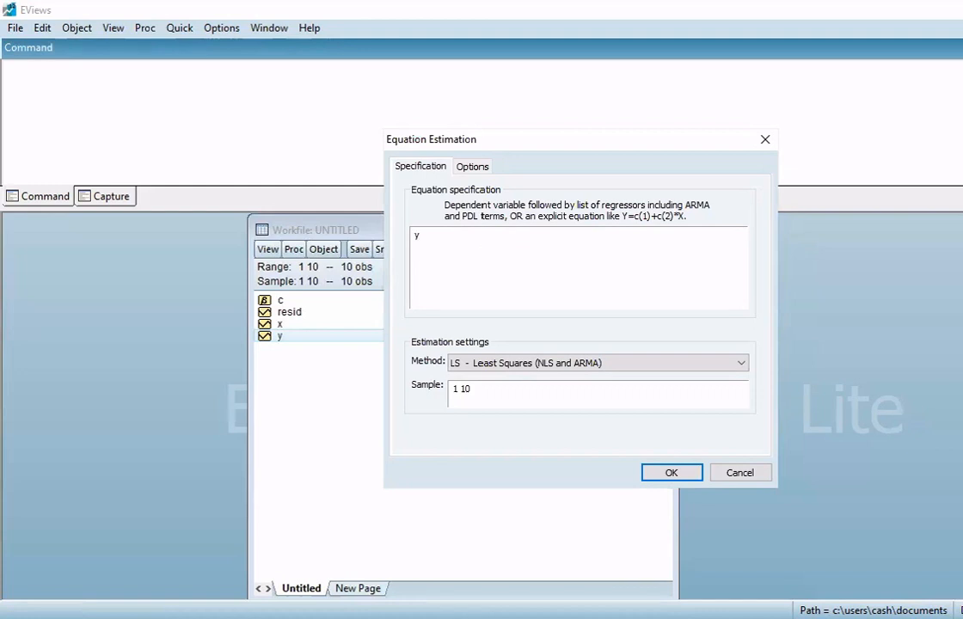
text( c x)
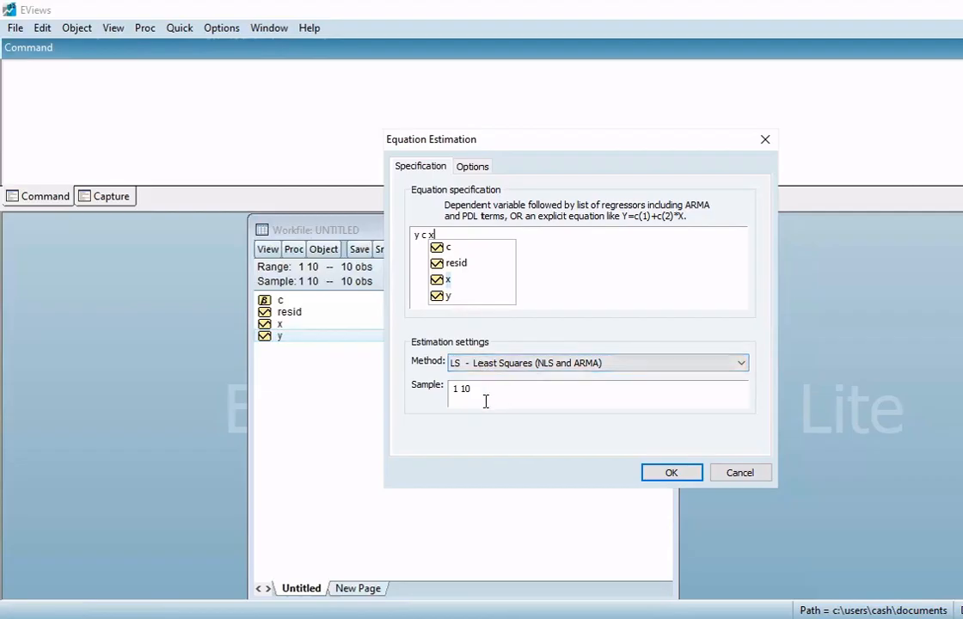
click(457, 389)
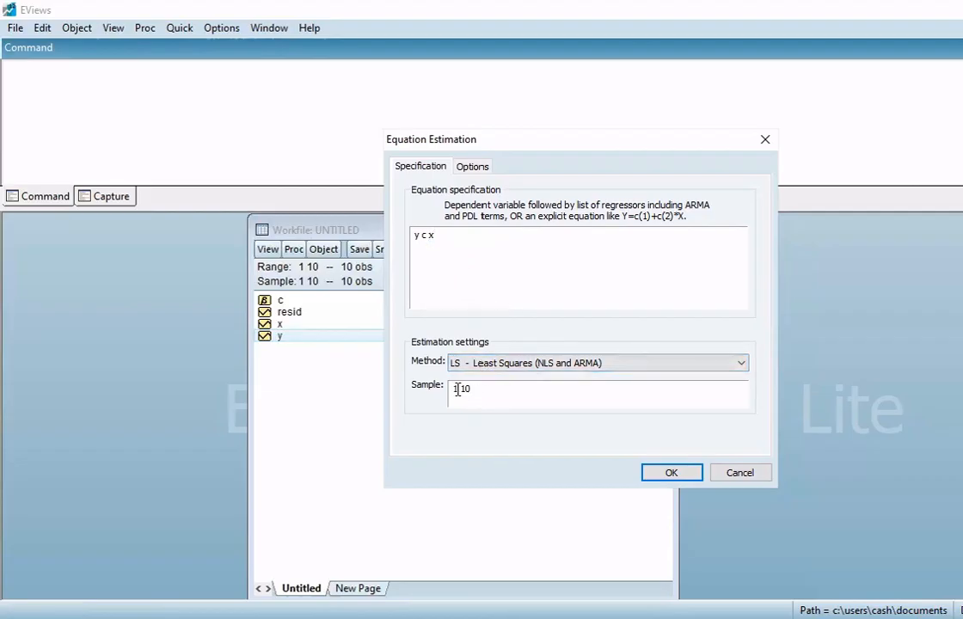